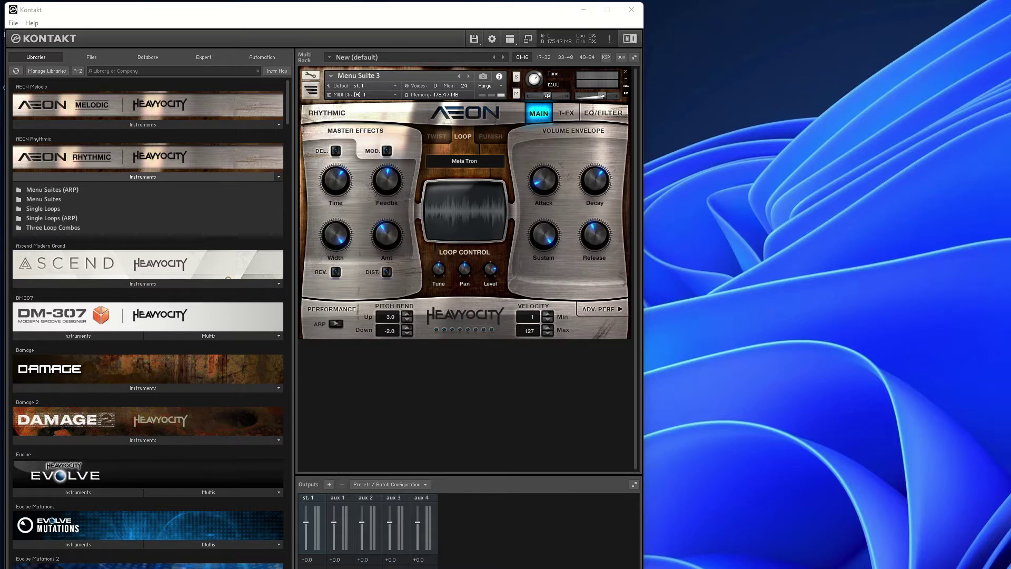
- Reset the Menu Suite 3 tuning, then raise it to 10.00
ctrl+click(534, 78)
drag(534, 78, 534, 62)
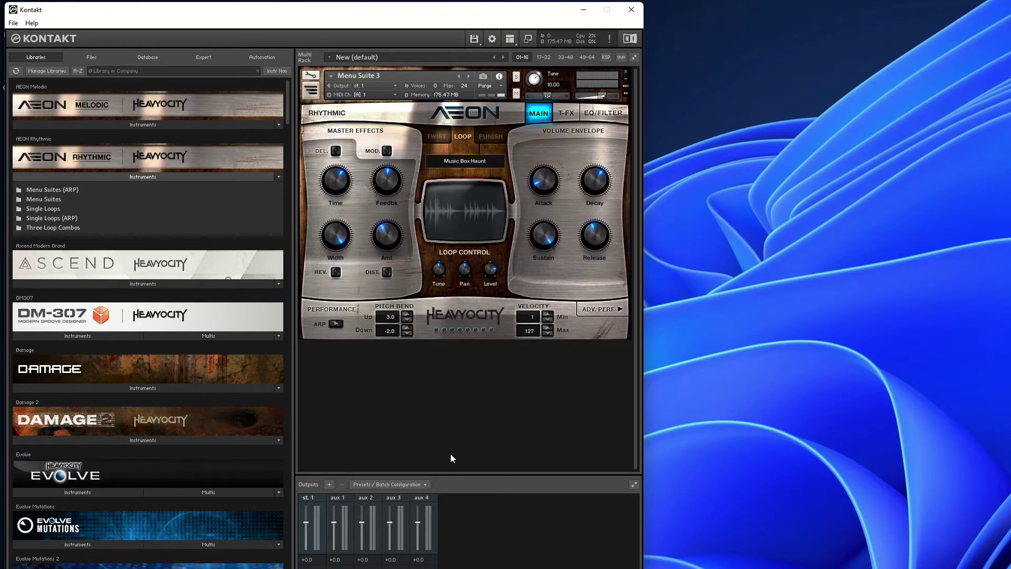
- Show AEON's T-FX page with its distortion, lofi, filter, panner and pitch mod modules
click(564, 117)
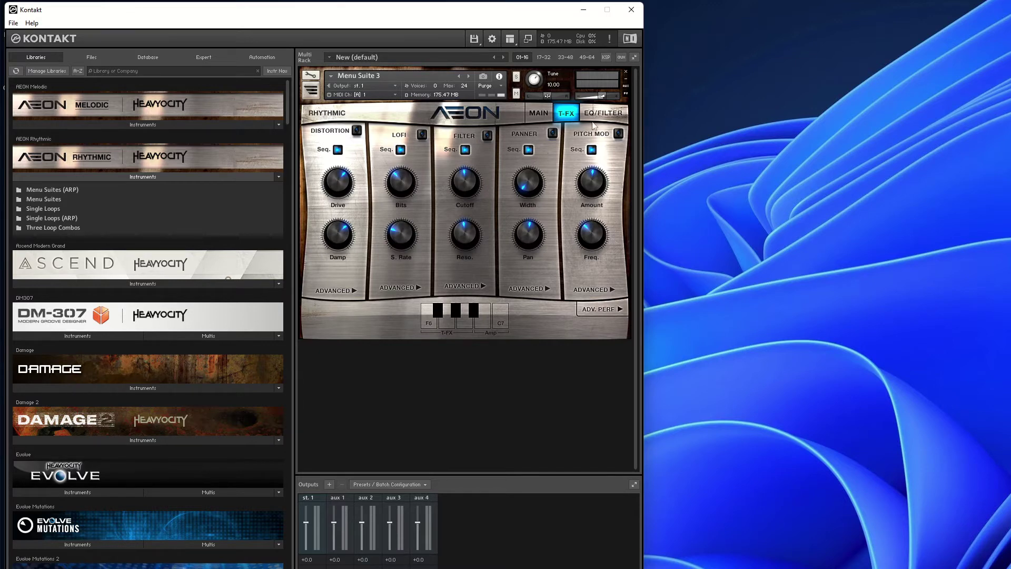
- Switch between the MAIN and T-FX pages, then turn the master delay on and back off
click(538, 119)
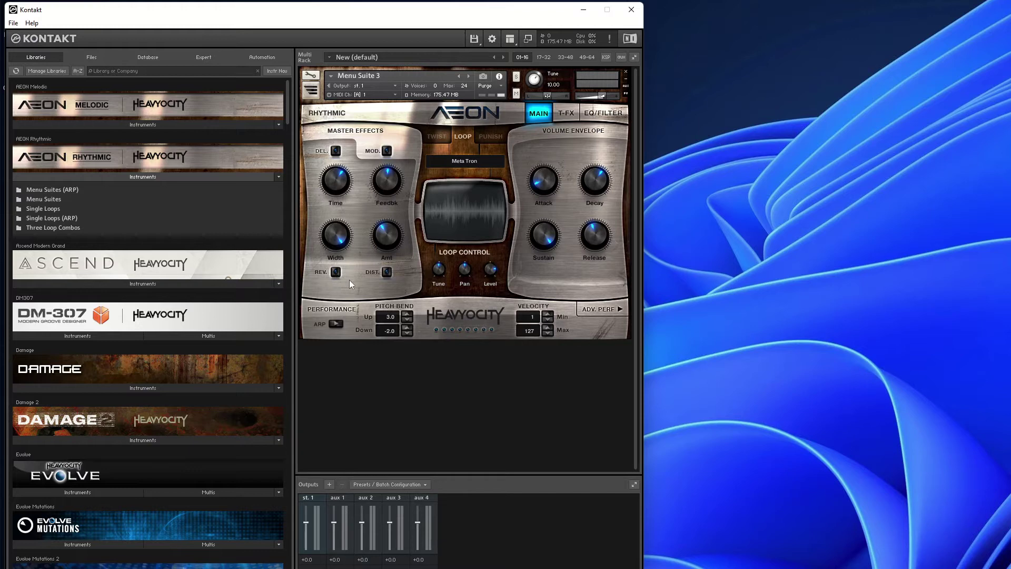
click(564, 114)
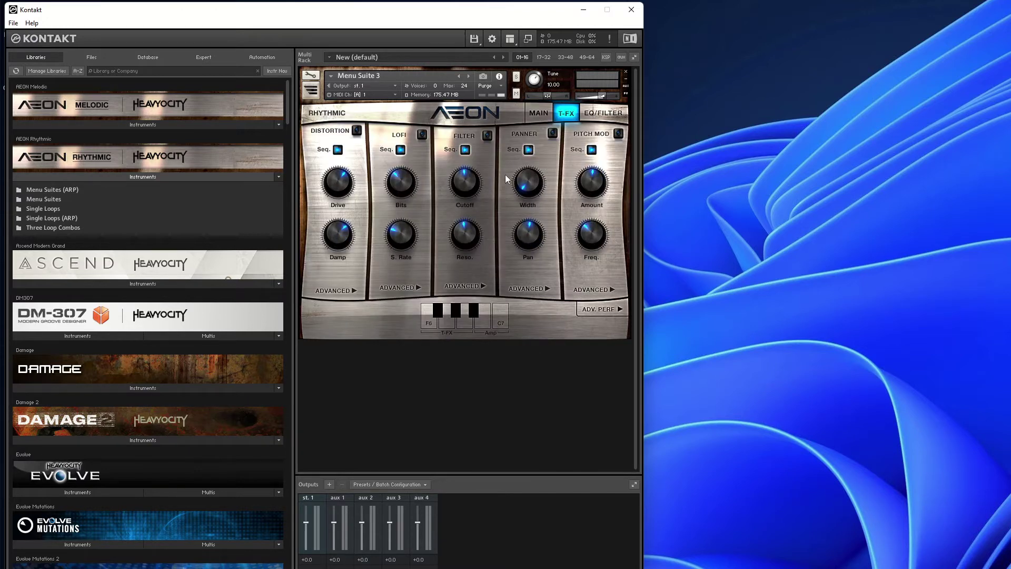
click(532, 114)
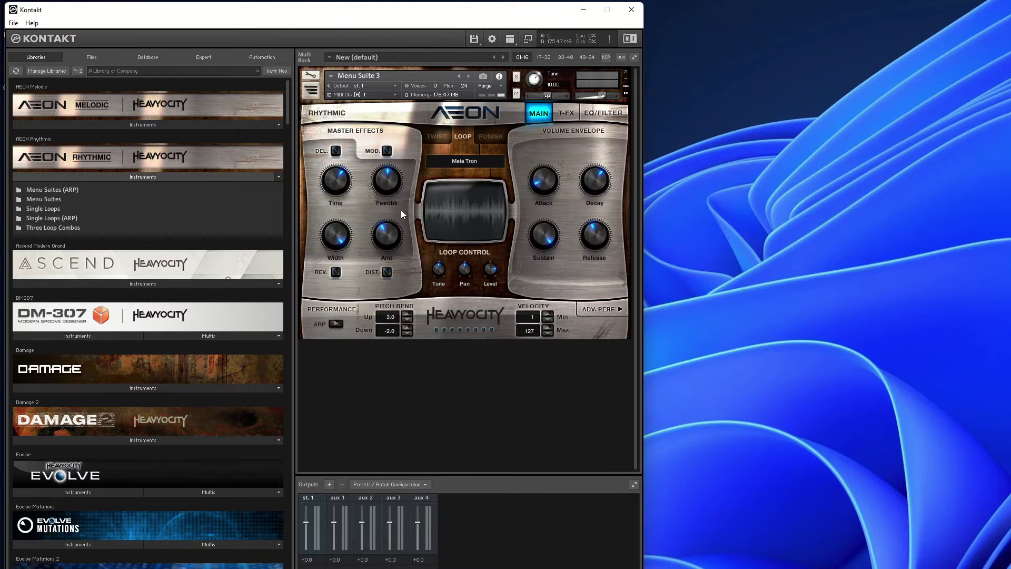
click(335, 151)
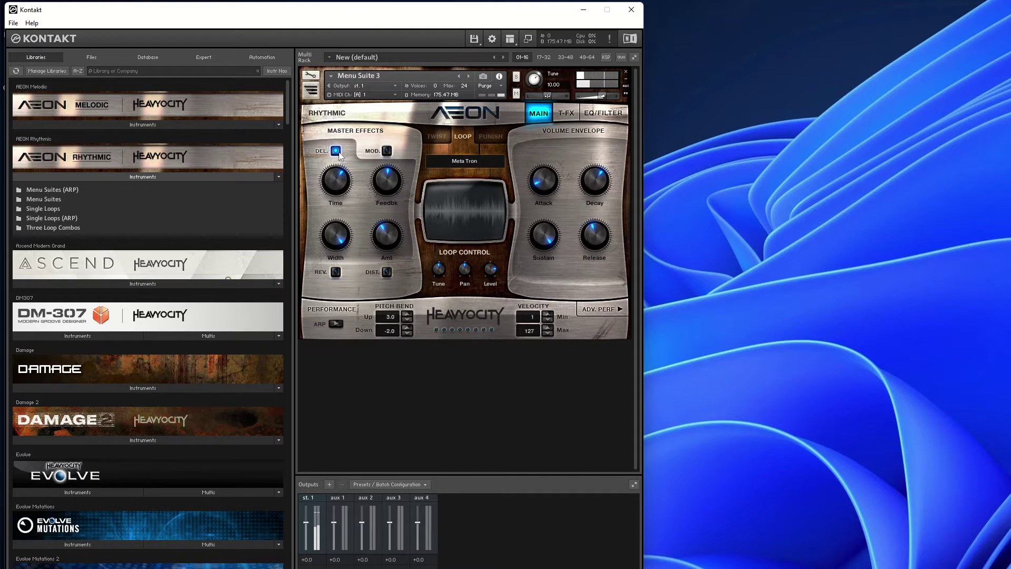
click(339, 150)
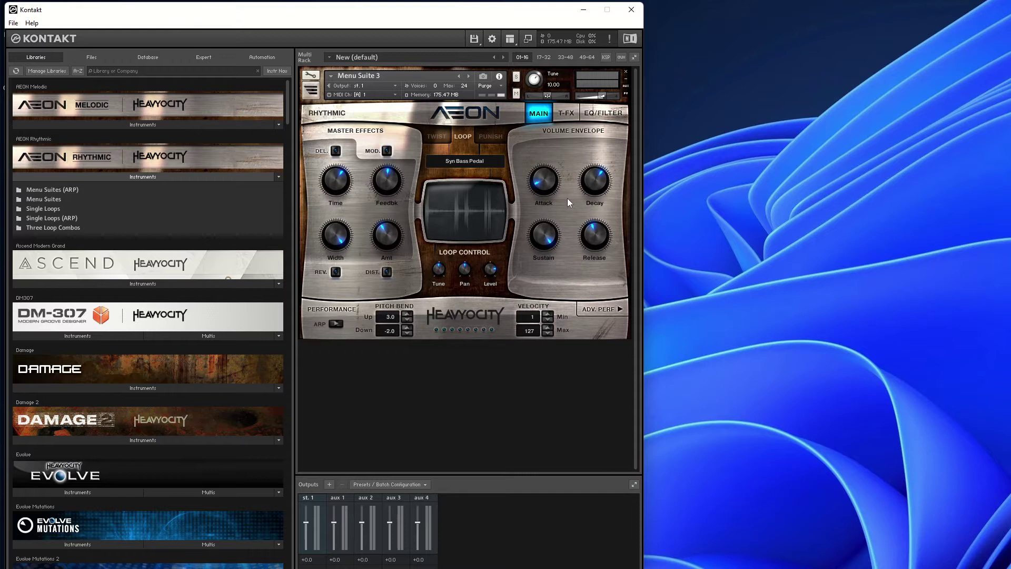
- Lengthen the volume envelope attack, then bring it back down to about 16.7 ms
drag(567, 200, 560, 130)
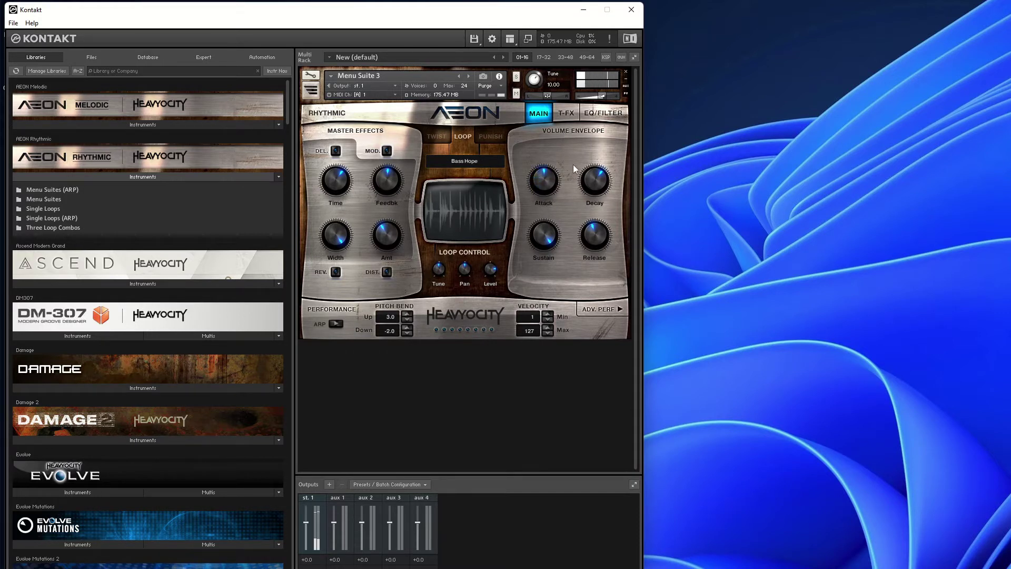
drag(564, 174, 560, 143)
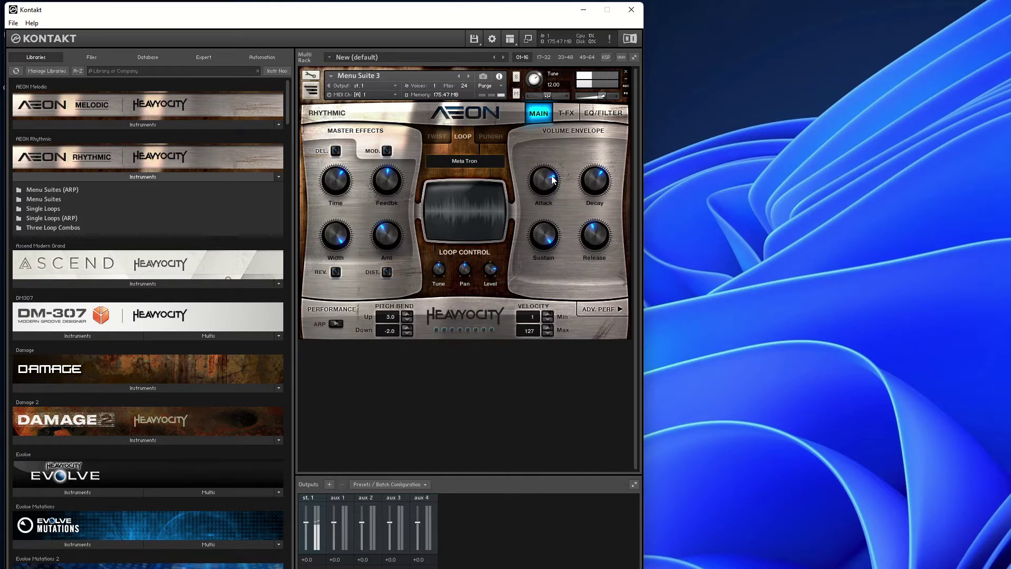
mouse_move(553, 180)
mouse_down()
mouse_move(551, 260)
mouse_move(554, 166)
mouse_up()
drag(557, 225, 558, 246)
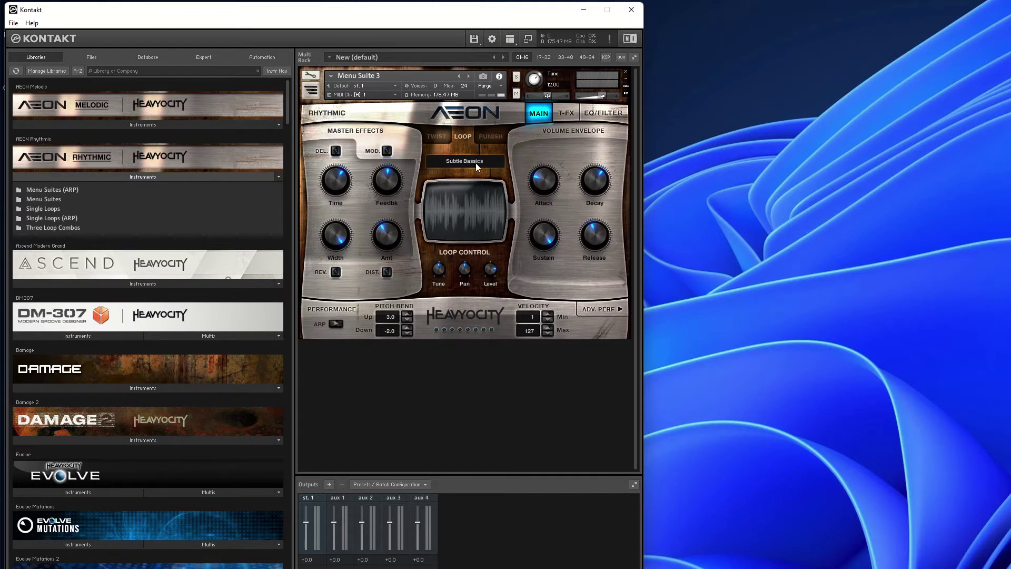
- Raise the Punish amount, switch Twist on and off, and return to the Loop controls
click(487, 137)
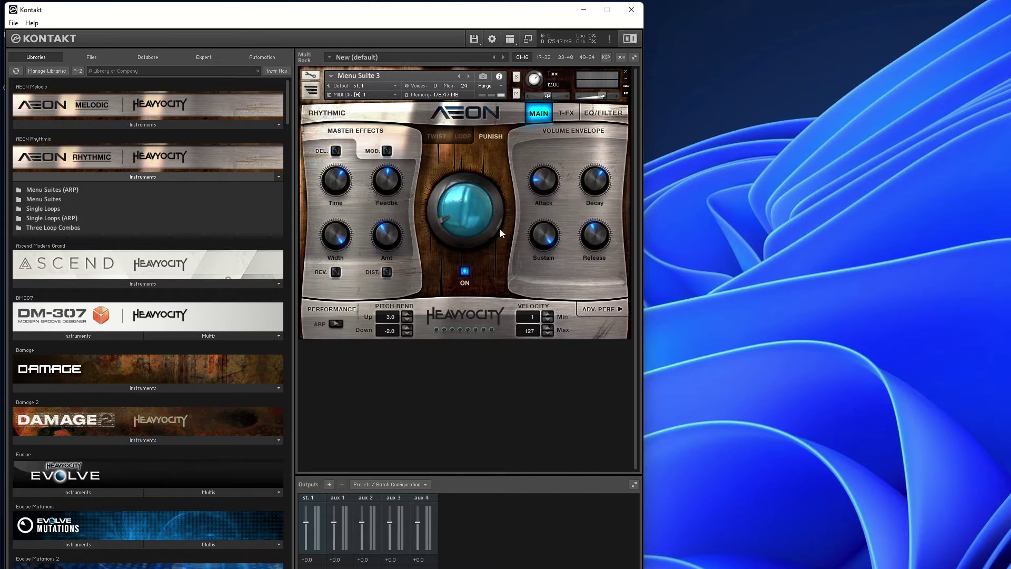
mouse_move(477, 221)
mouse_down()
mouse_move(482, 142)
mouse_move(473, 215)
mouse_up()
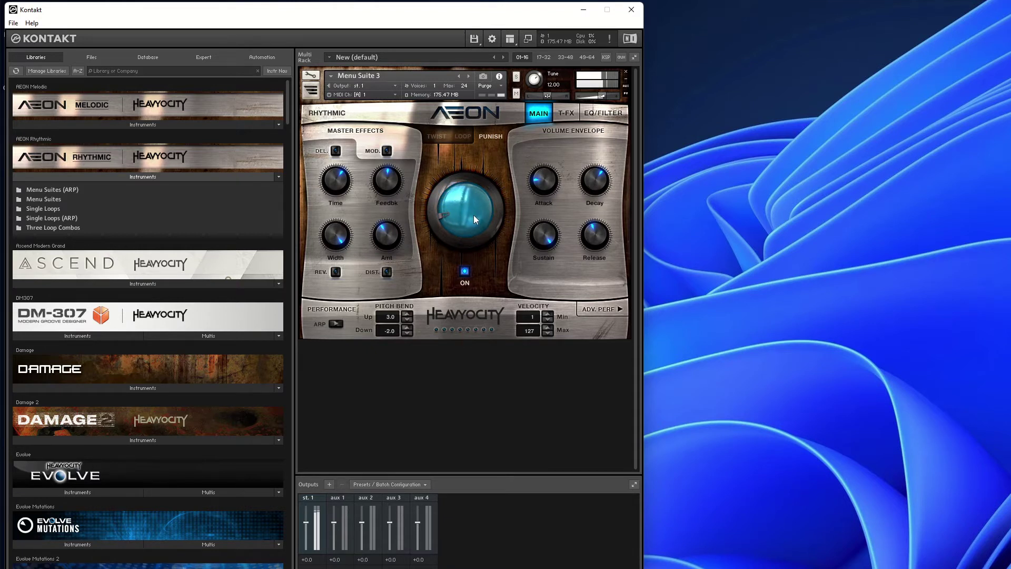
click(435, 137)
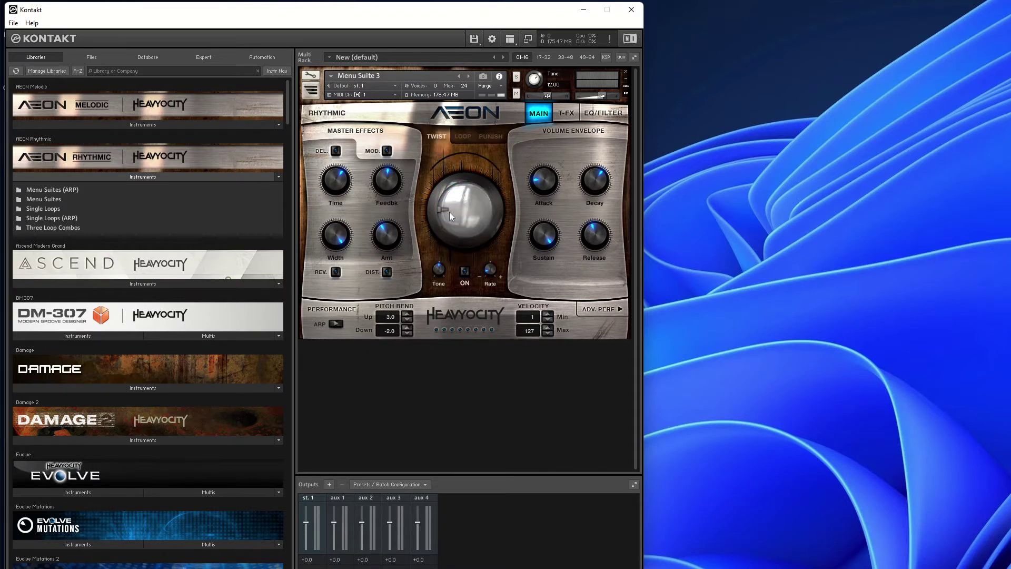
click(465, 271)
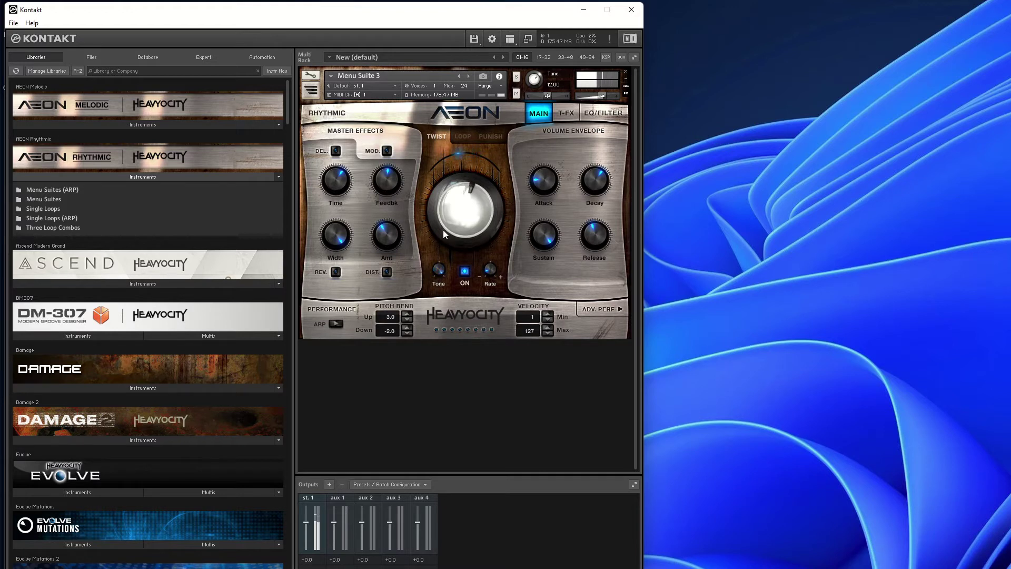
click(465, 271)
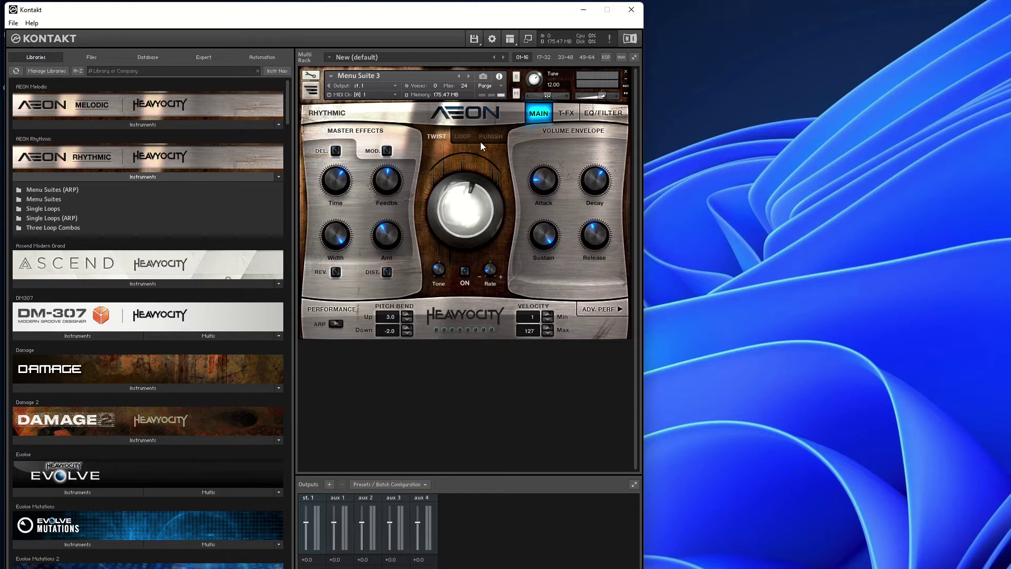
click(463, 137)
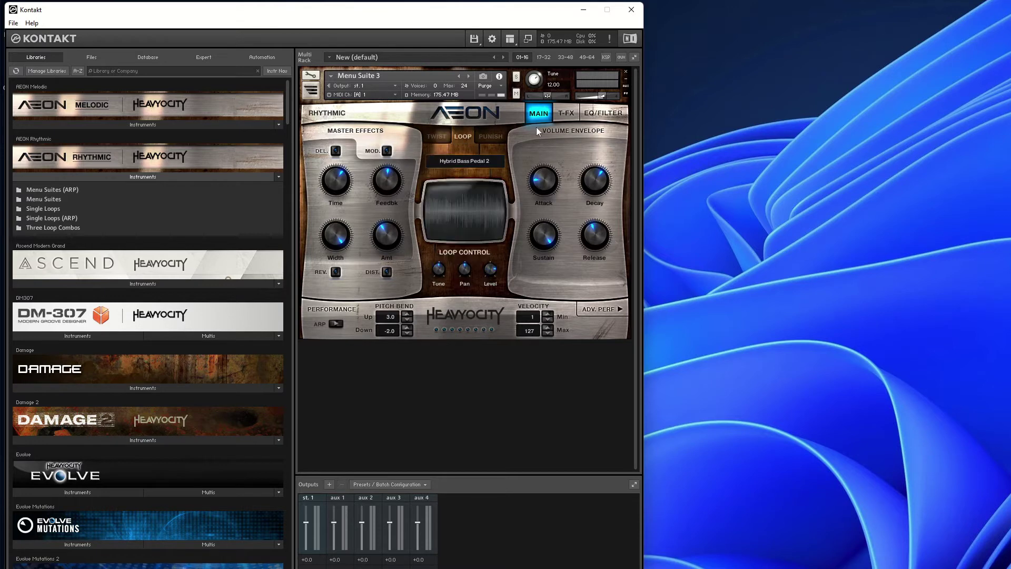
- Go to the advanced performance sequencer via EQ/FILTER and load the Menu Suite Arp I preset
click(604, 115)
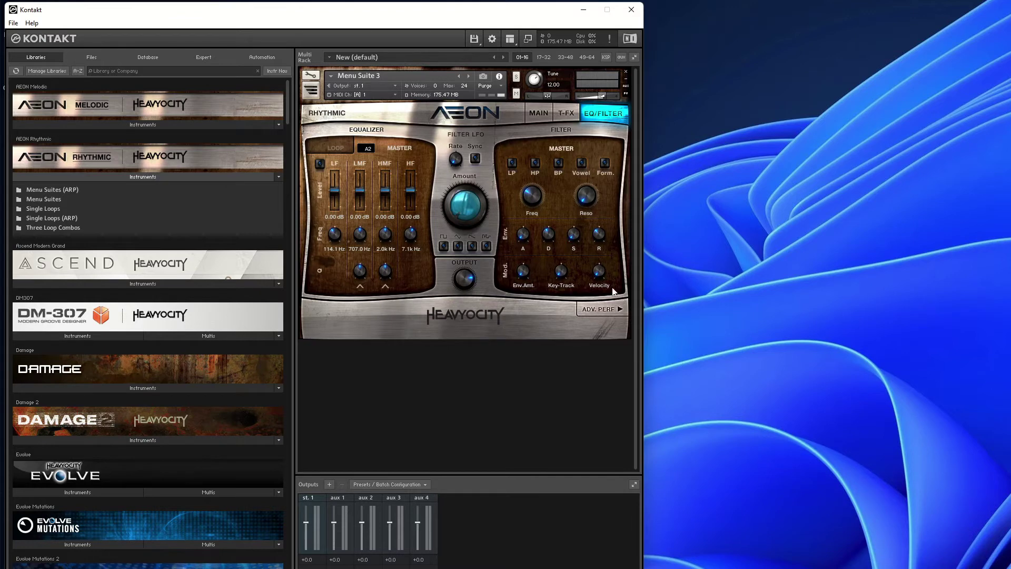
click(604, 310)
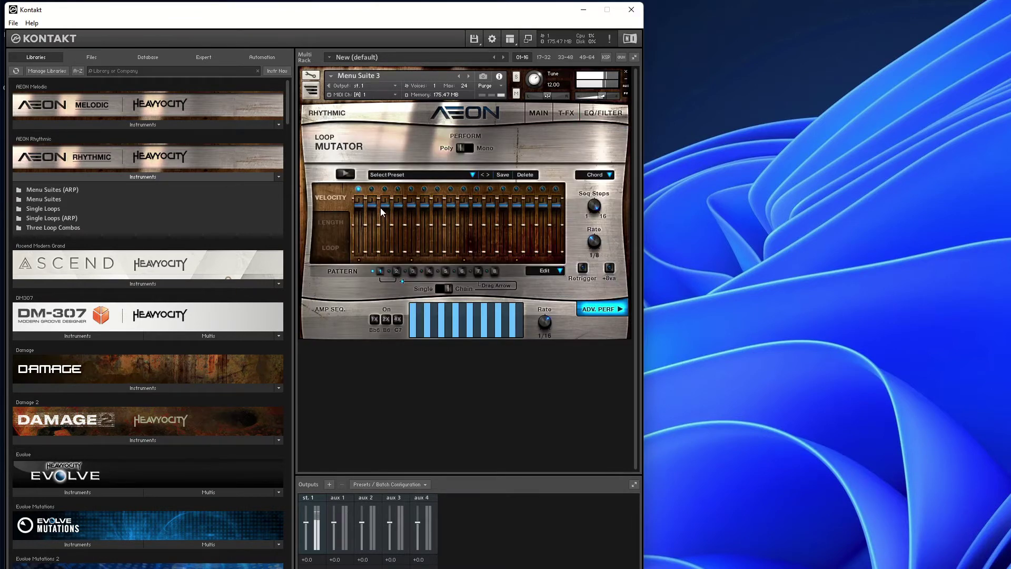
click(468, 175)
click(400, 183)
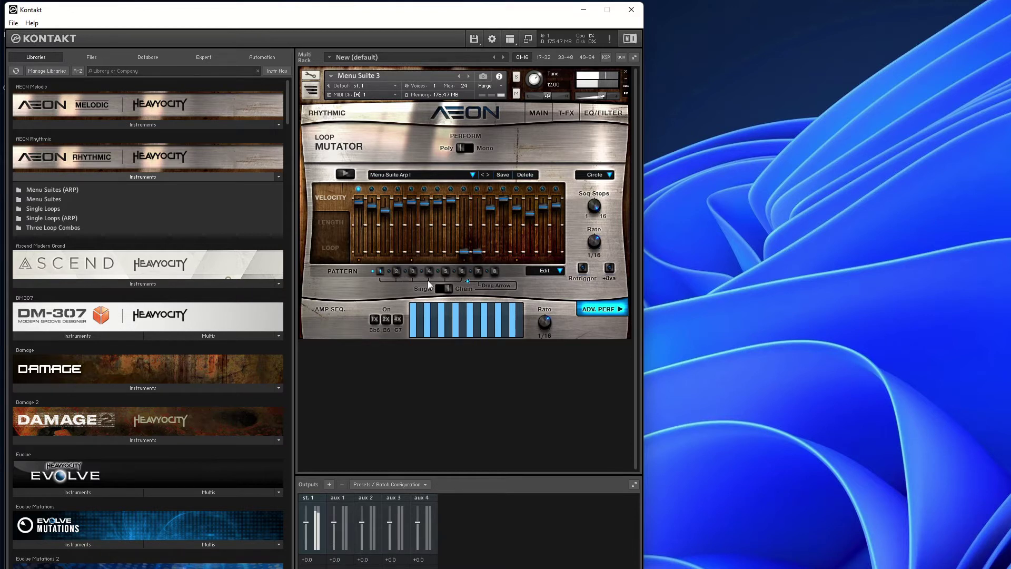
- Play the sequence through patterns 1 to 5, then view the per-step length and loop values
click(396, 270)
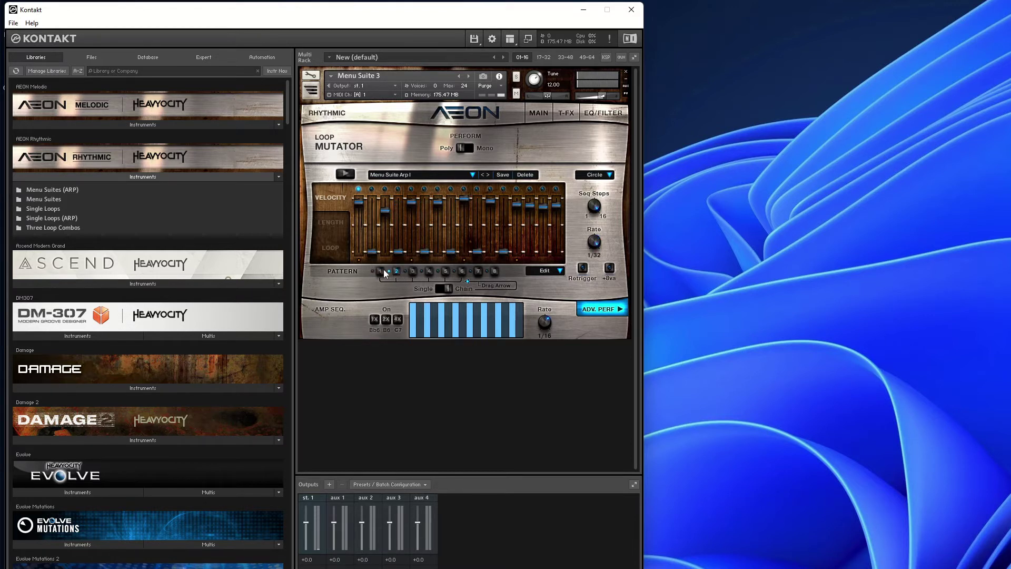
click(383, 271)
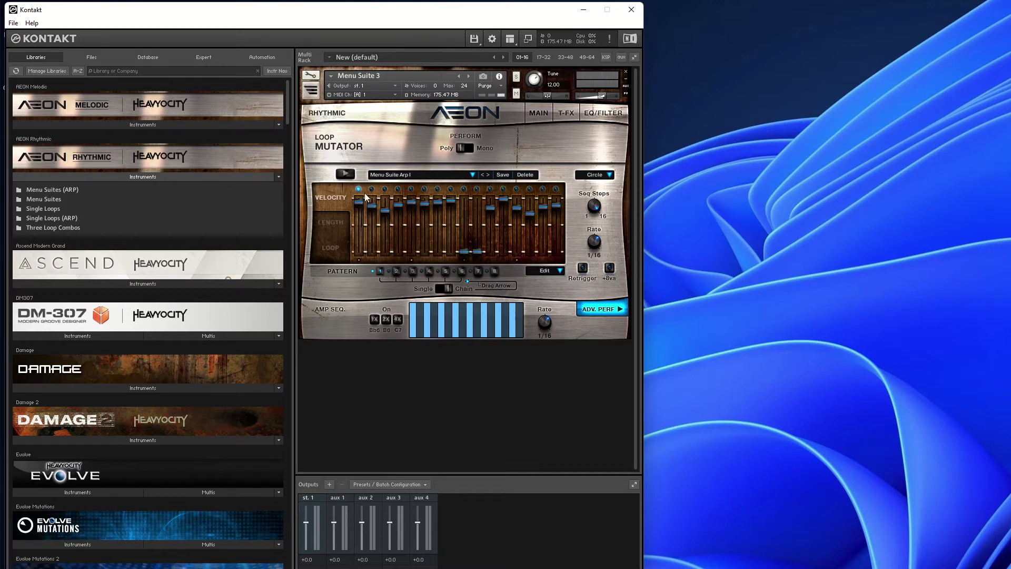
click(348, 176)
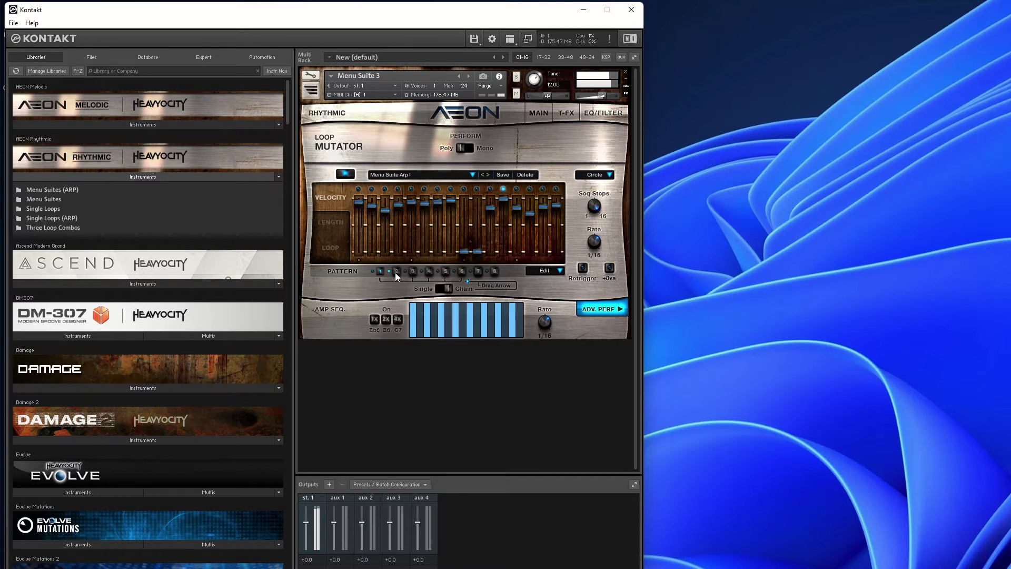
click(413, 272)
click(429, 271)
click(447, 273)
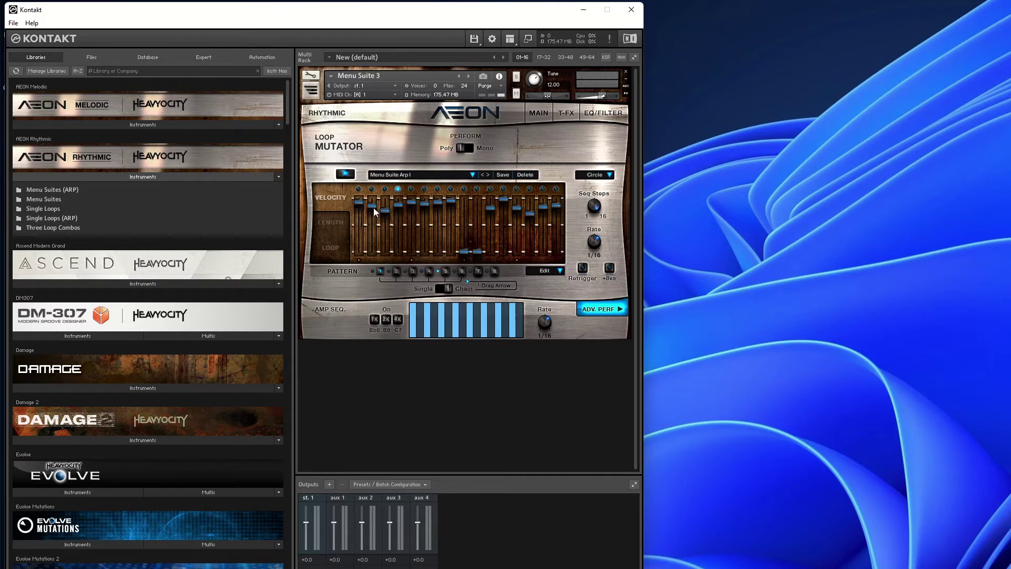
click(331, 223)
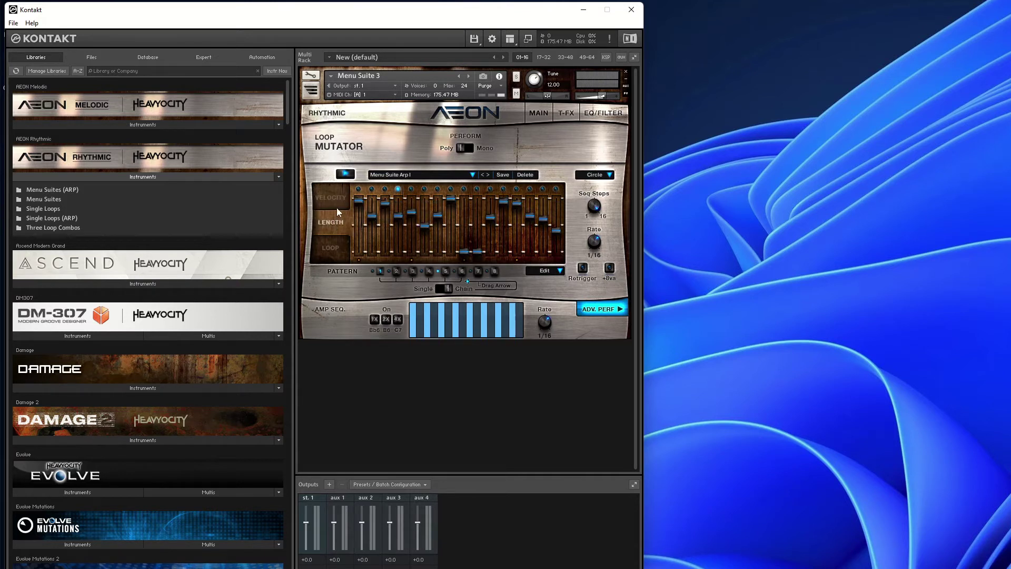
click(335, 250)
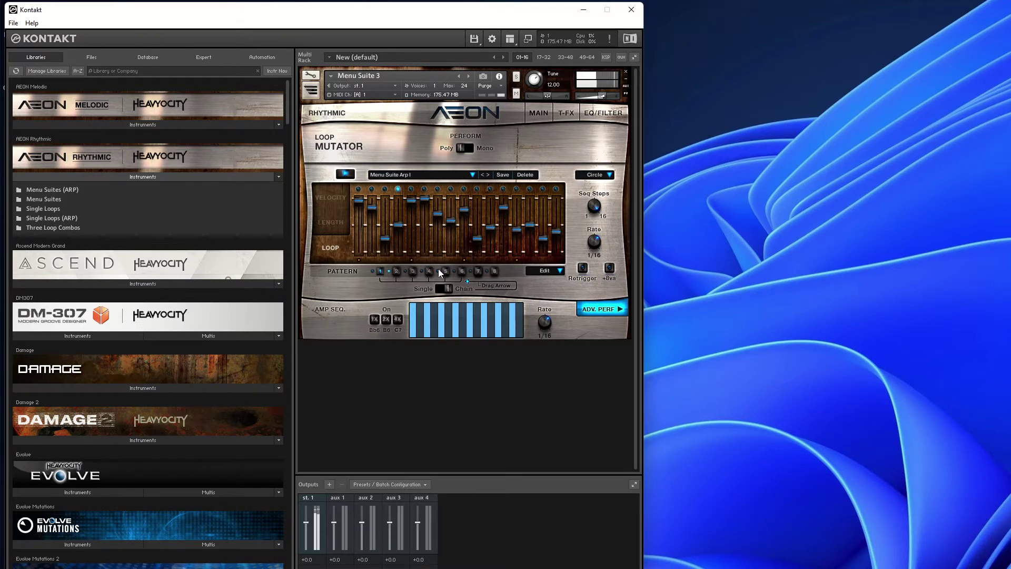
- Load the Menu Suite Arp IV preset and extend the pattern chain across patterns 1 to 8
click(473, 175)
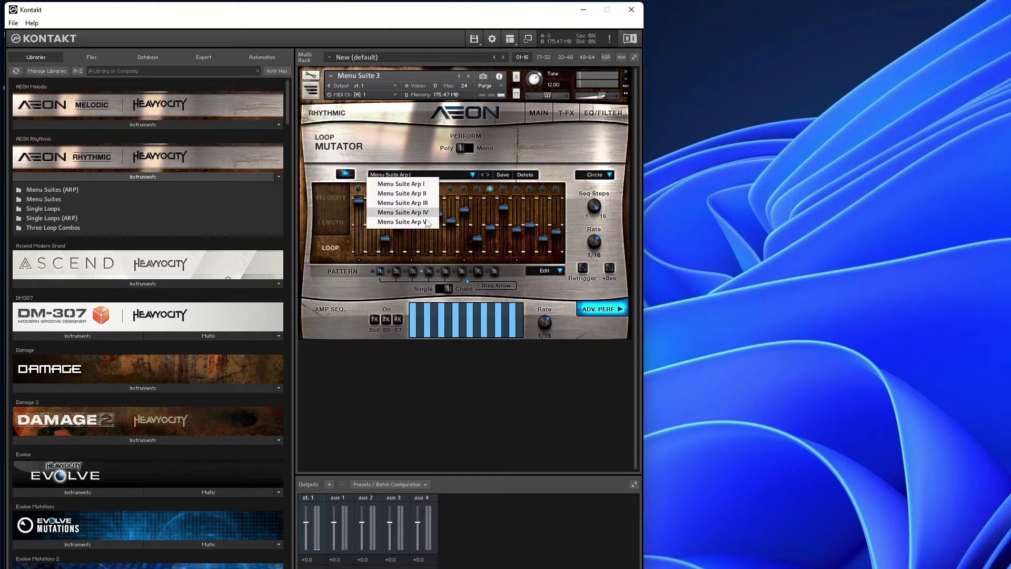
click(403, 212)
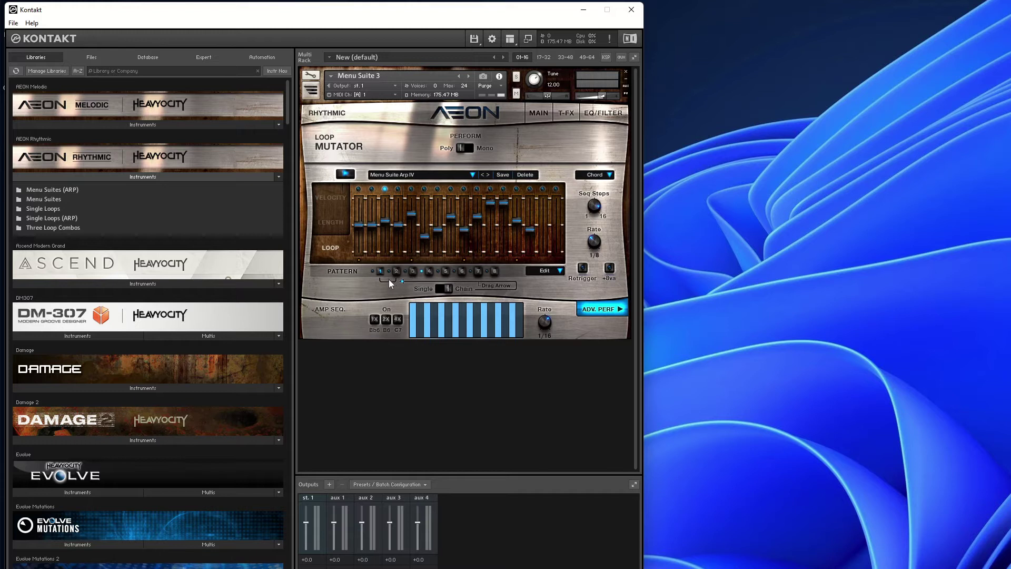
mouse_move(376, 280)
mouse_down()
mouse_move(545, 282)
mouse_move(520, 283)
mouse_up()
mouse_move(412, 277)
mouse_down()
mouse_move(381, 275)
mouse_move(545, 291)
mouse_up()
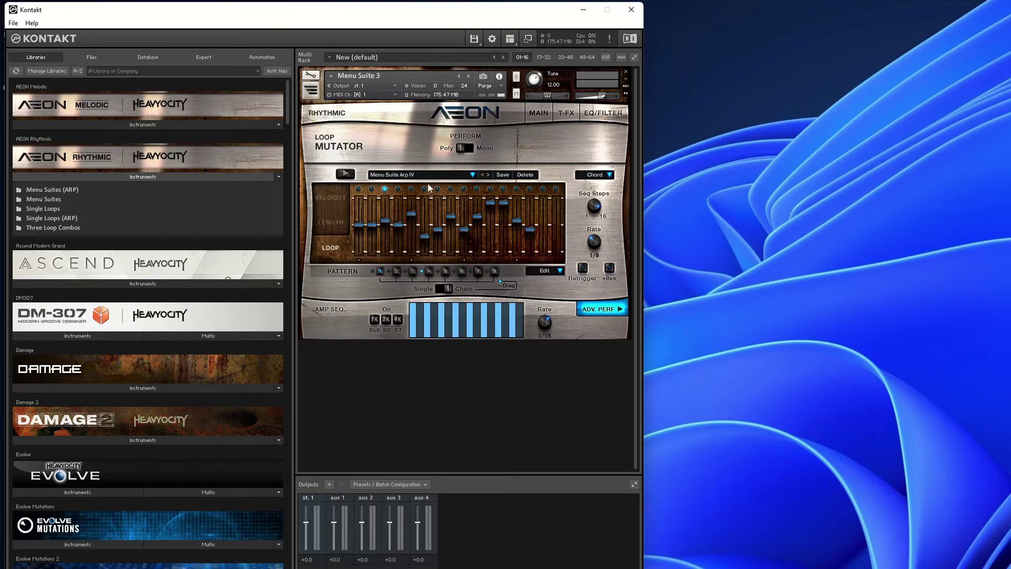
- Replace the rack instrument with Disto Piano Motif.nki from Menu Suite 3 single loops, then browse back to the top folders
click(538, 115)
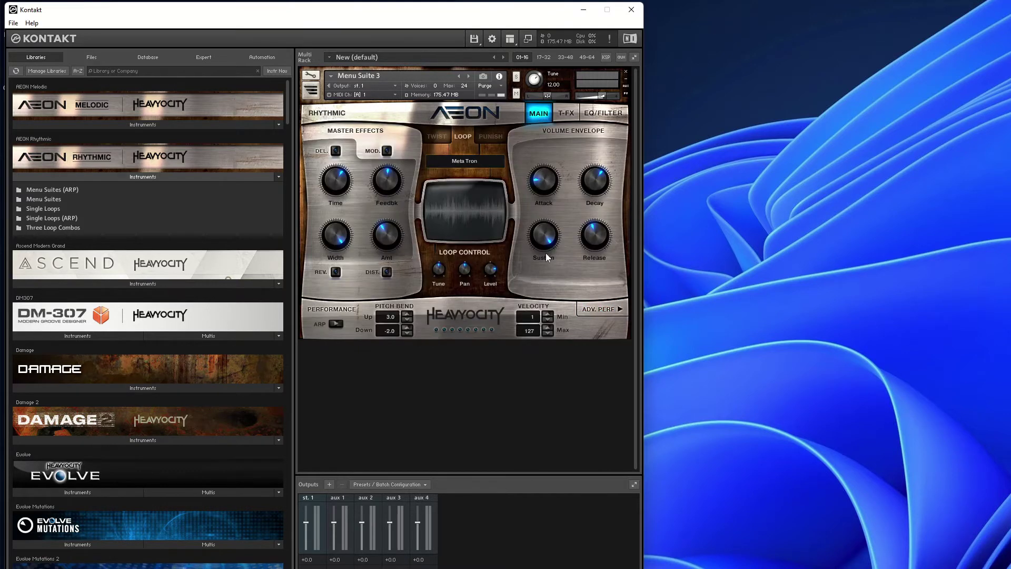
click(42, 218)
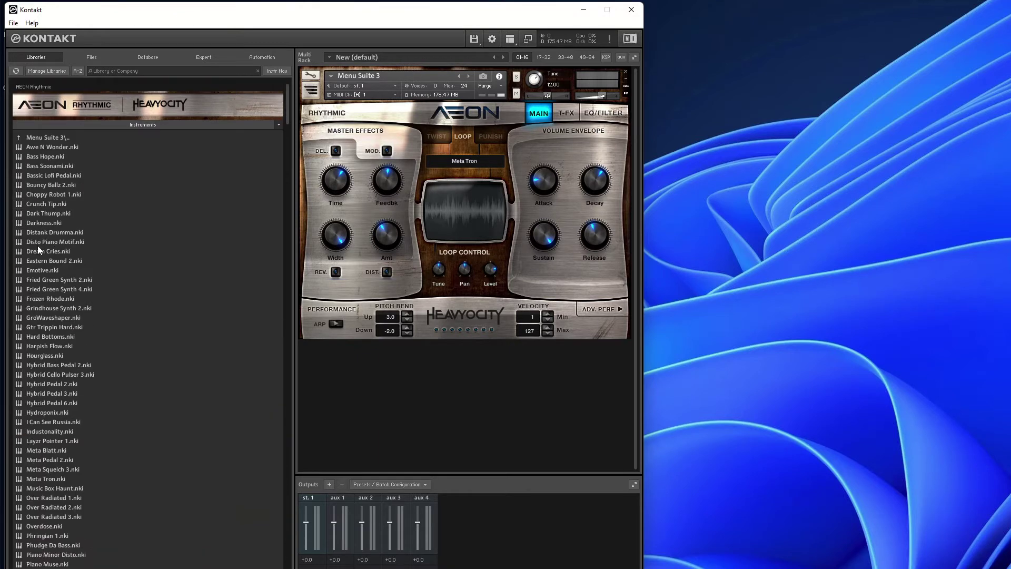
click(39, 242)
drag(412, 201, 413, 204)
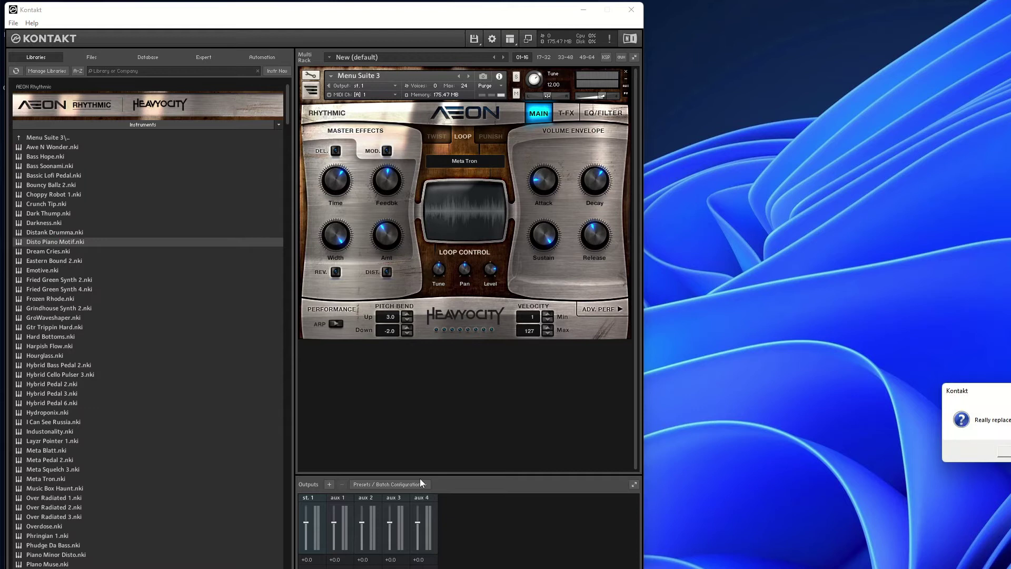
click(1006, 449)
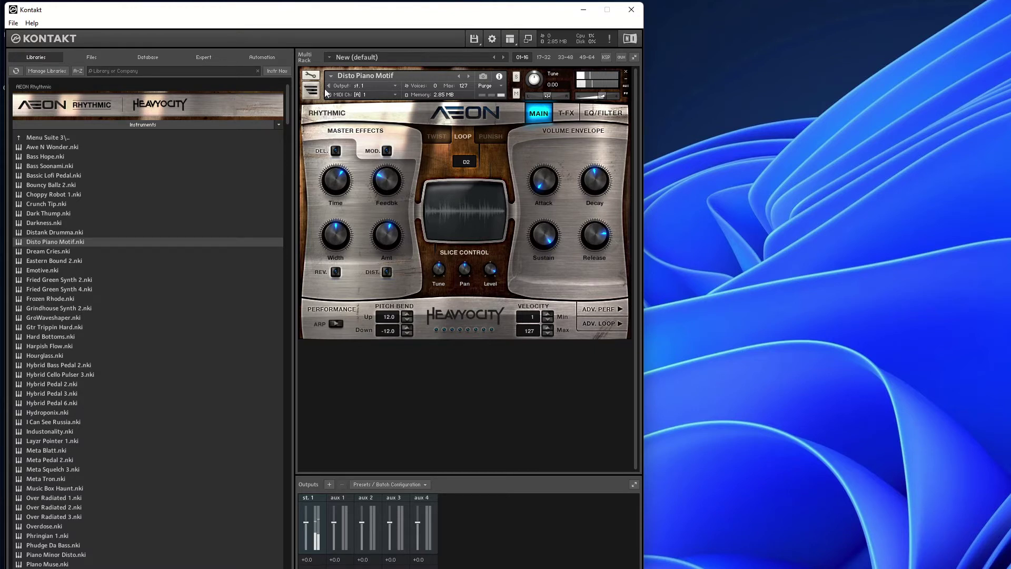
click(68, 137)
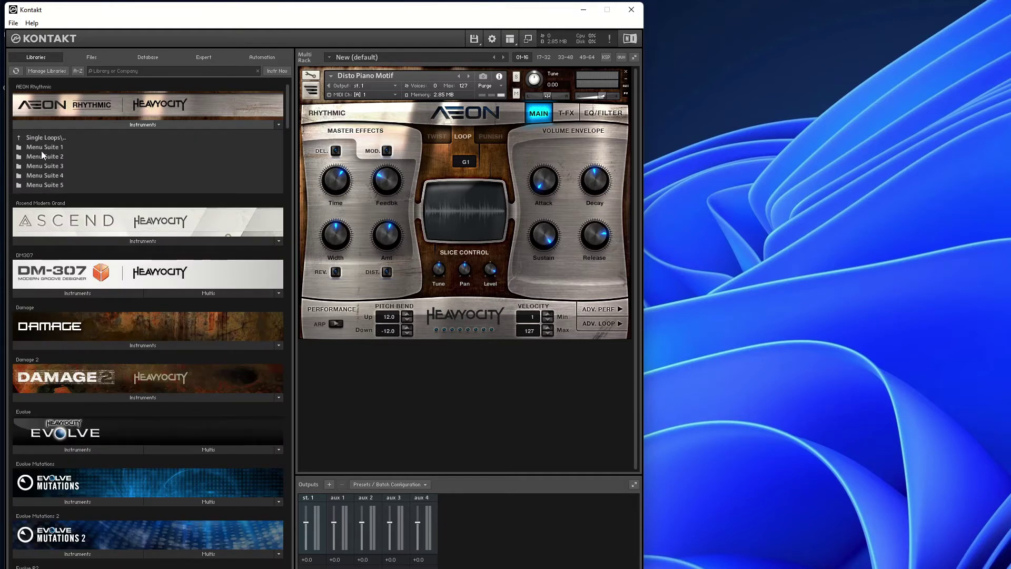
click(42, 137)
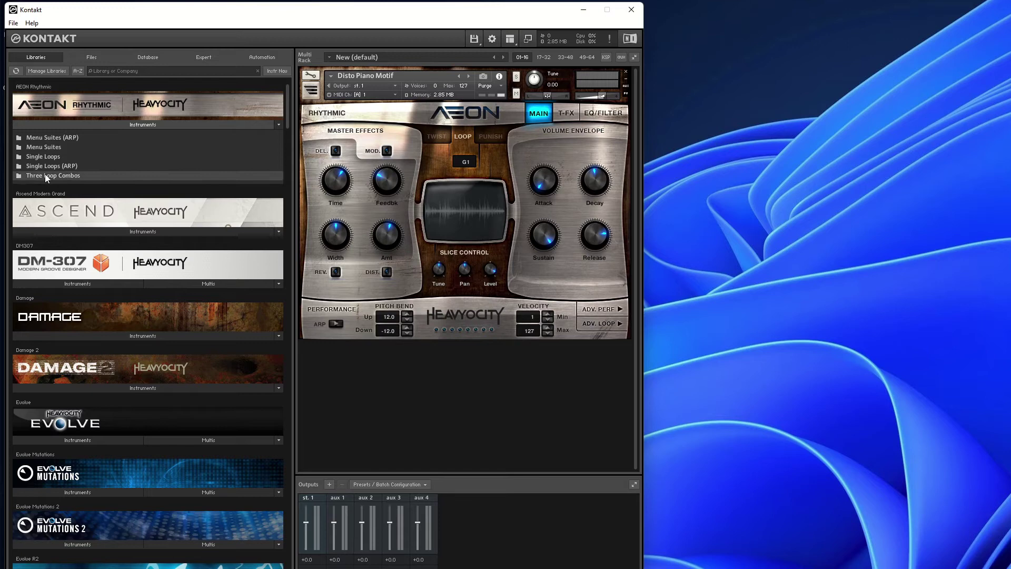
- Open the Three Loop Combos folder and load Raybells And Psyberpedals
click(46, 176)
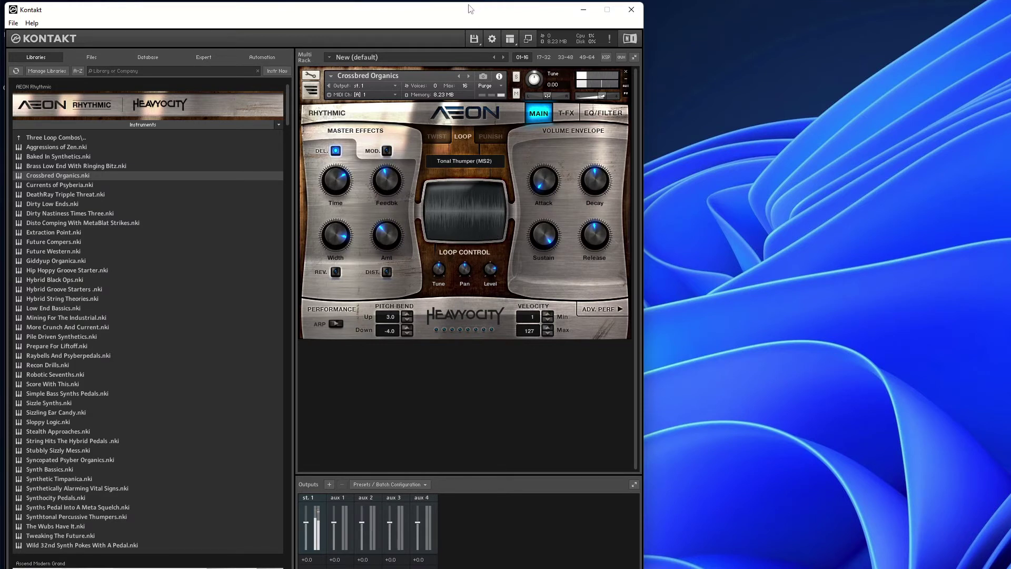
click(60, 354)
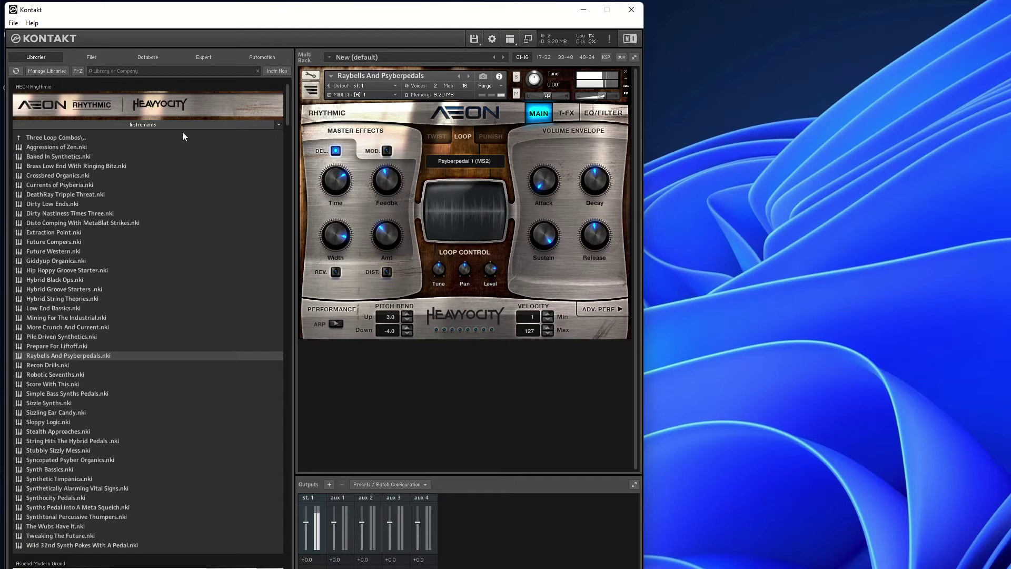
- Load Menu Suite 3 Arp I C2 from the Menu Suites (ARP) folder and lower its volume to -7.7
click(165, 126)
click(165, 125)
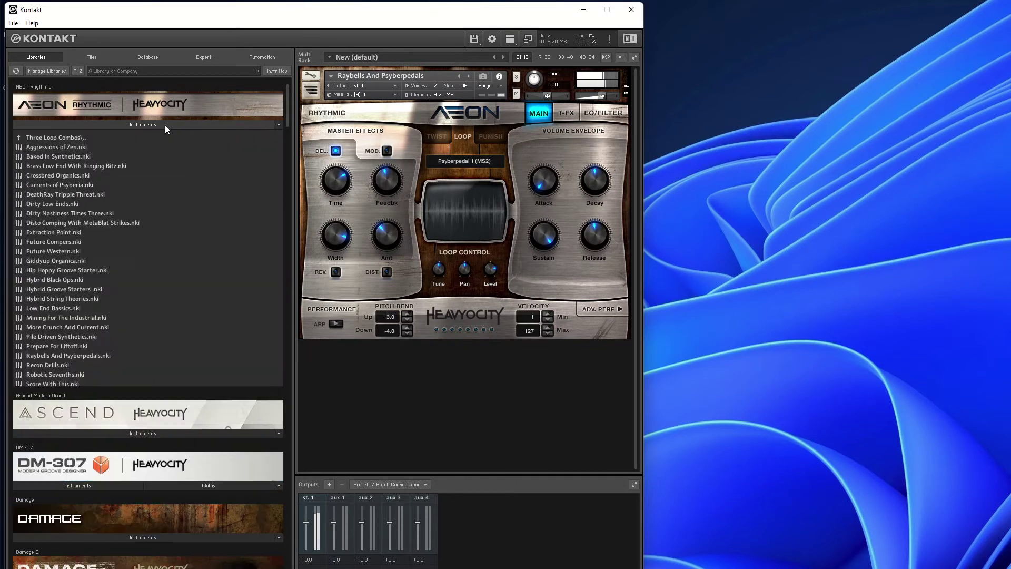
click(69, 136)
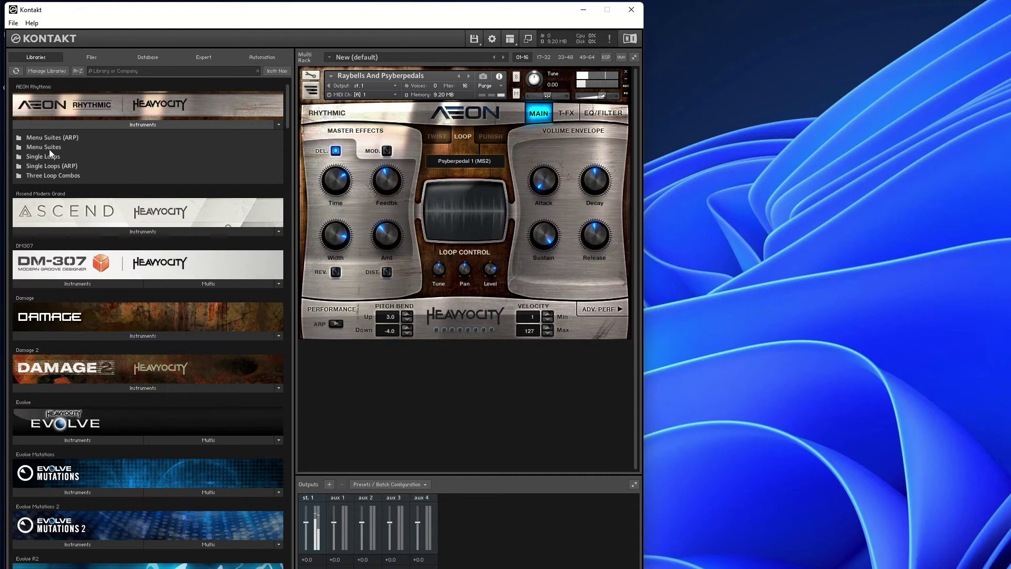
double_click(49, 150)
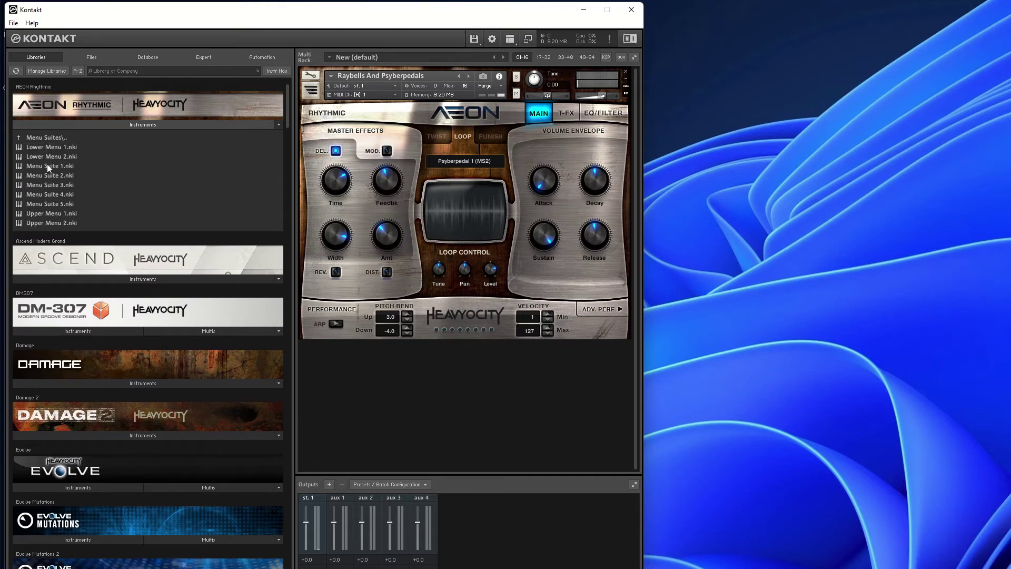
double_click(45, 134)
double_click(46, 137)
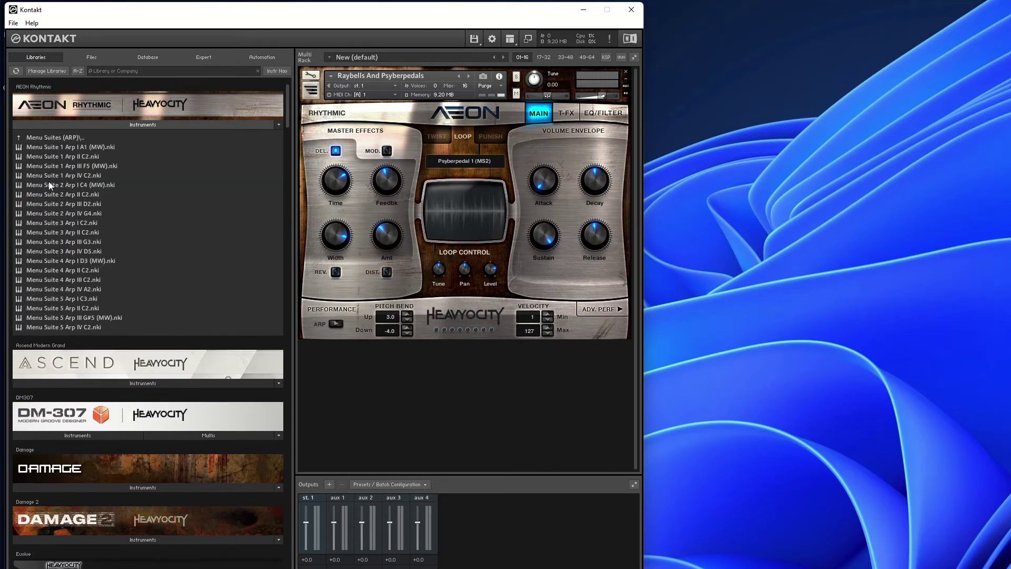
click(49, 224)
drag(39, 225, 458, 180)
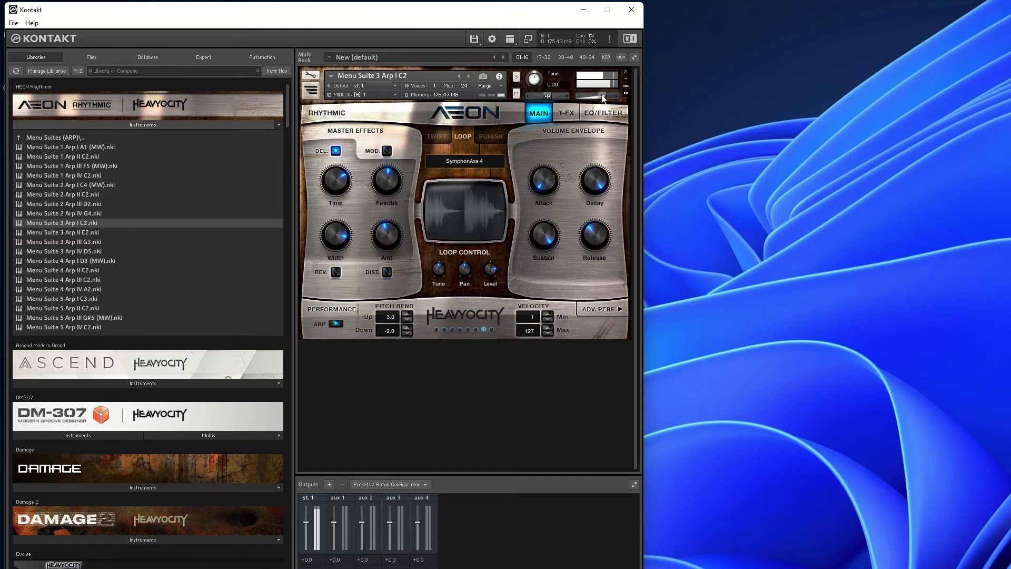
mouse_move(600, 99)
drag(599, 98, 594, 99)
- Load Lower Menu 1.nki from the AEON Rhythmic Menu Suites folder and confirm replacing the current instrument
click(61, 138)
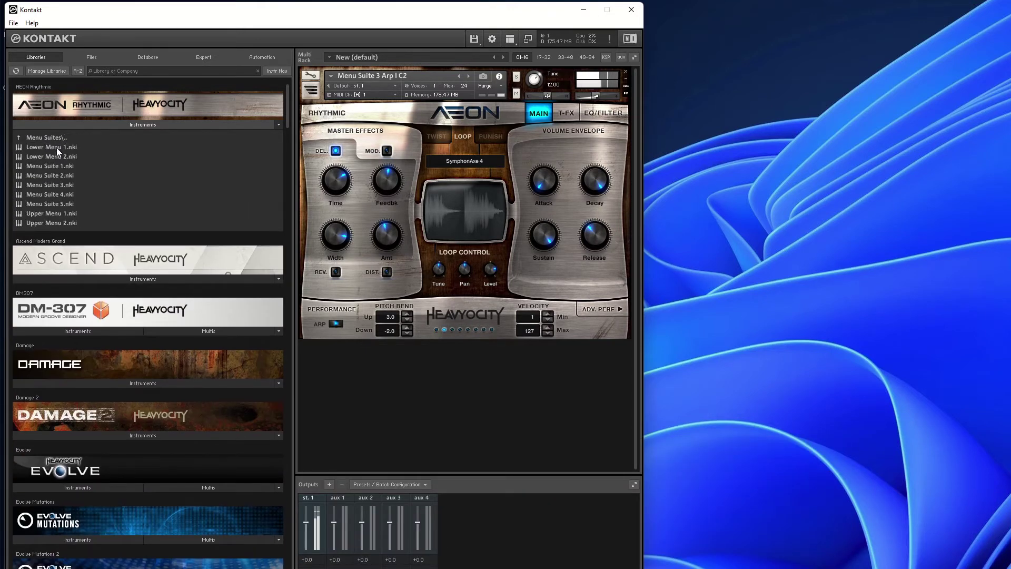
drag(57, 146, 427, 163)
click(999, 449)
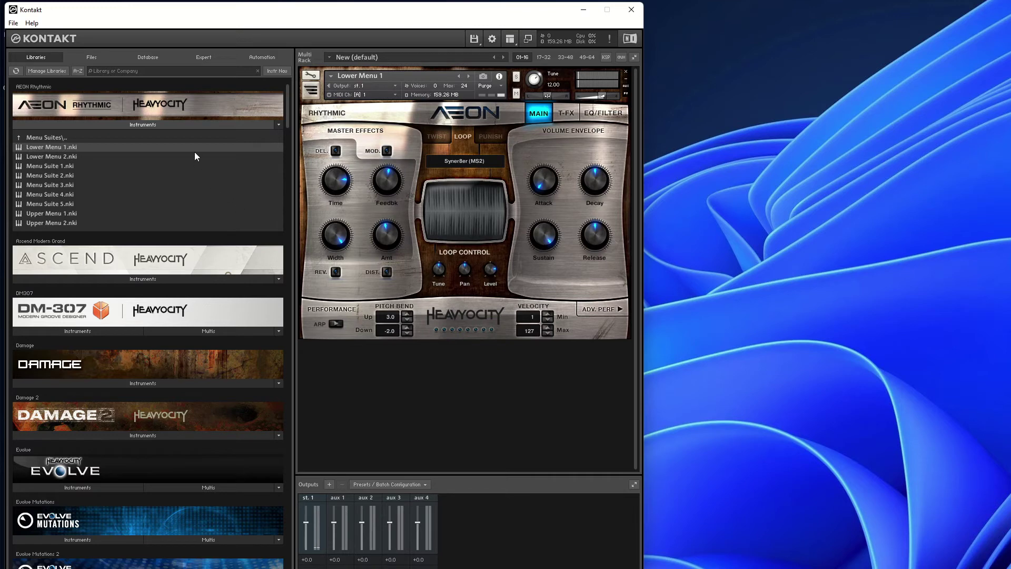
- Load Bass Synth Tank from AEON Melodic's Hybrid folder in place of Lower Menu 1
click(196, 124)
scroll(185, 178, up, 1)
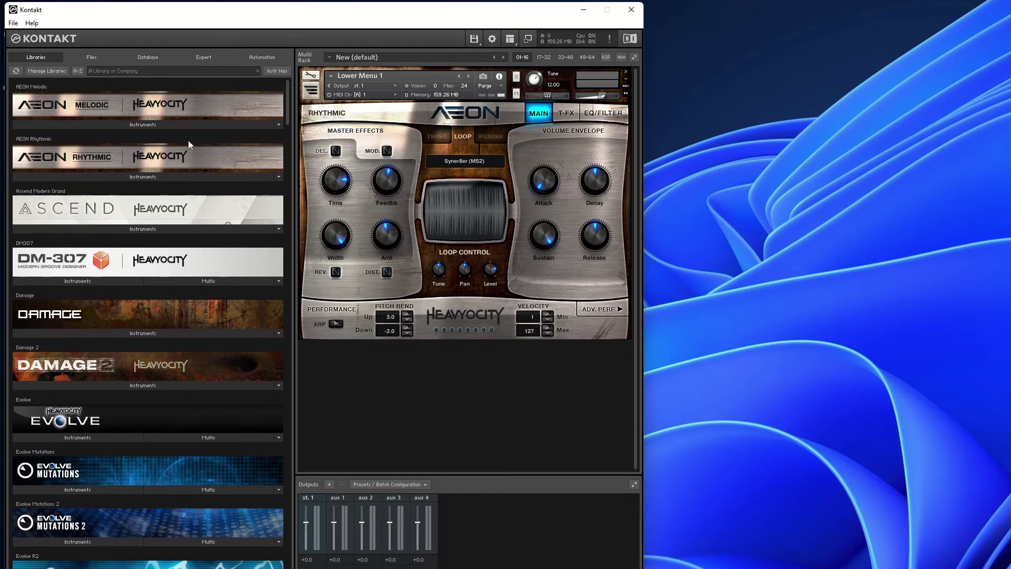
click(187, 127)
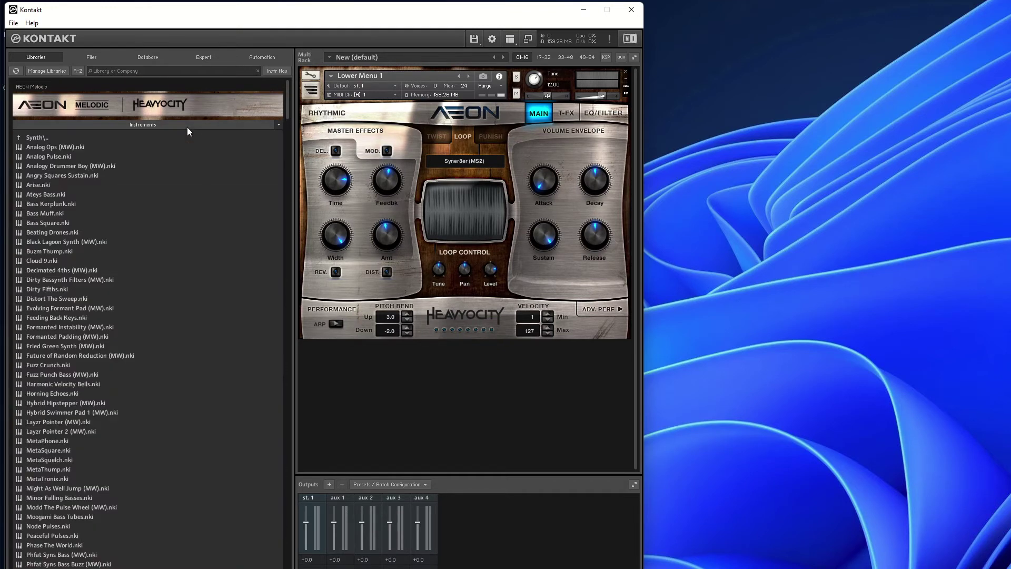
click(46, 136)
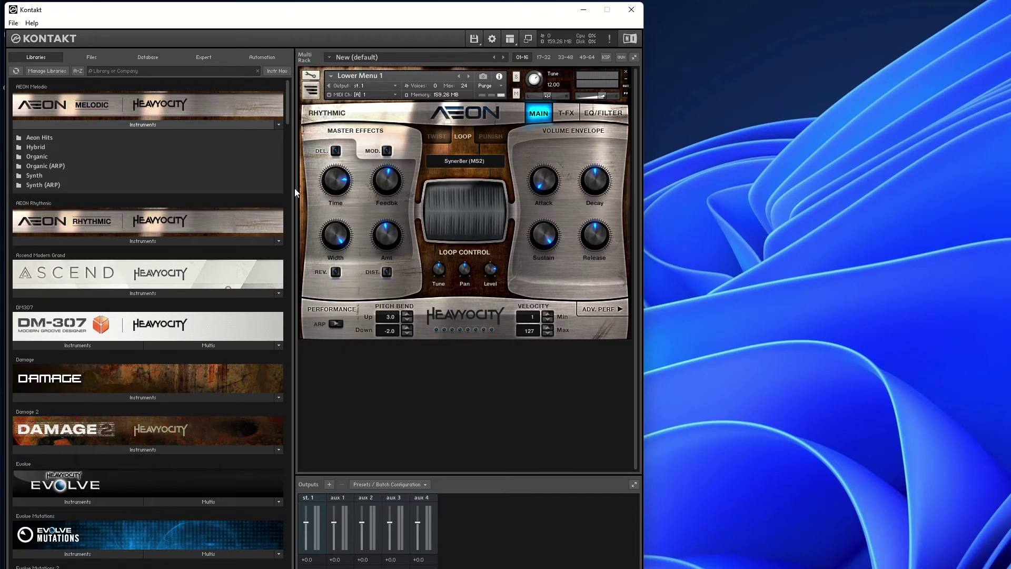
click(30, 146)
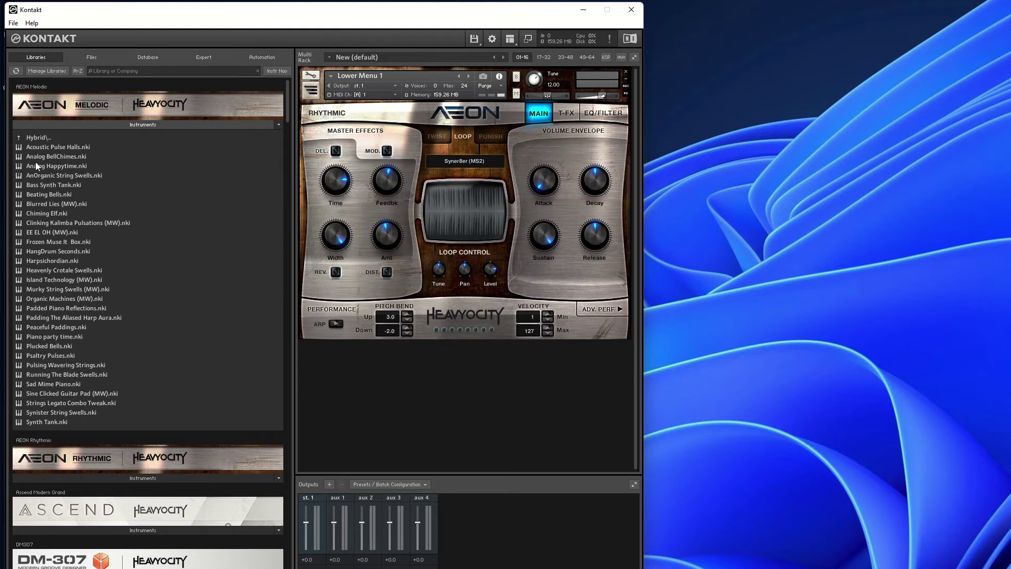
drag(33, 185, 476, 185)
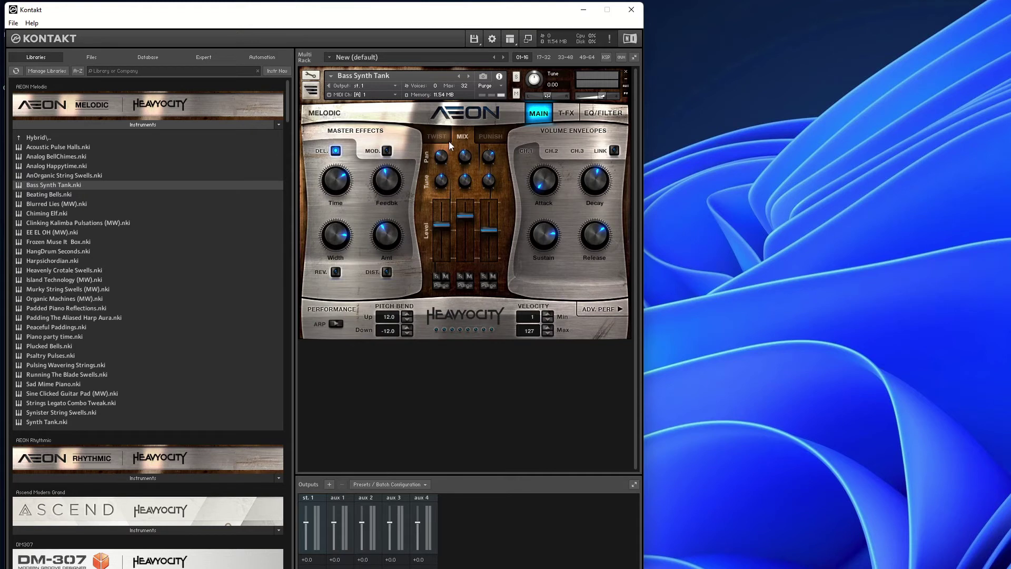
- View the Twist and three-channel mix controls, then glance at the Advanced Performance page
click(432, 137)
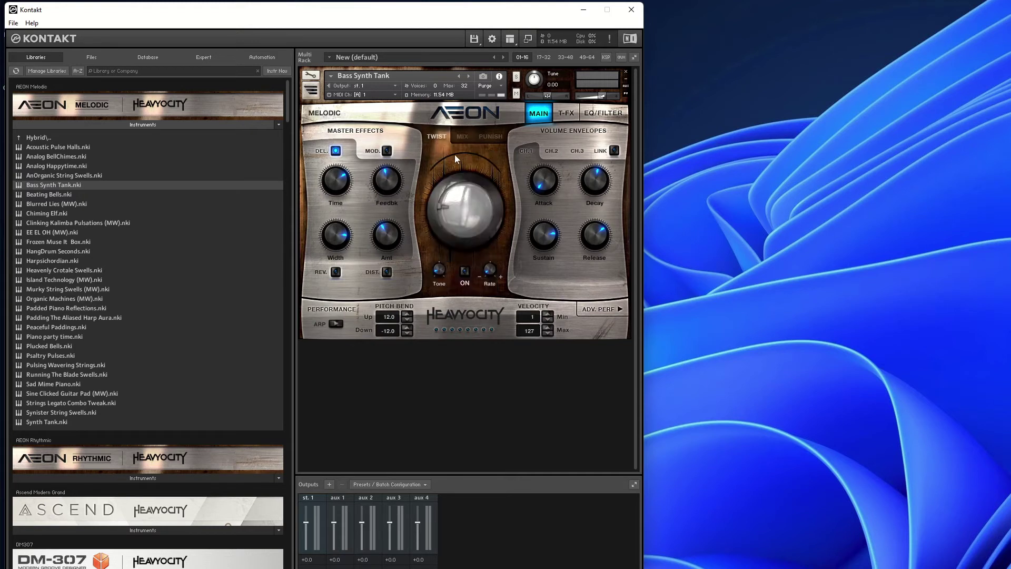
click(475, 137)
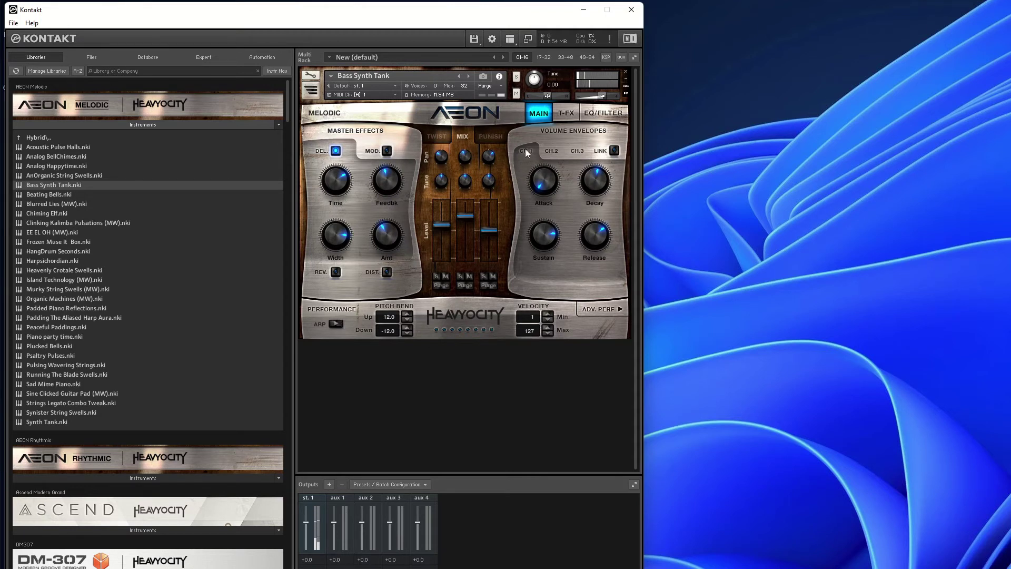
click(606, 312)
click(621, 314)
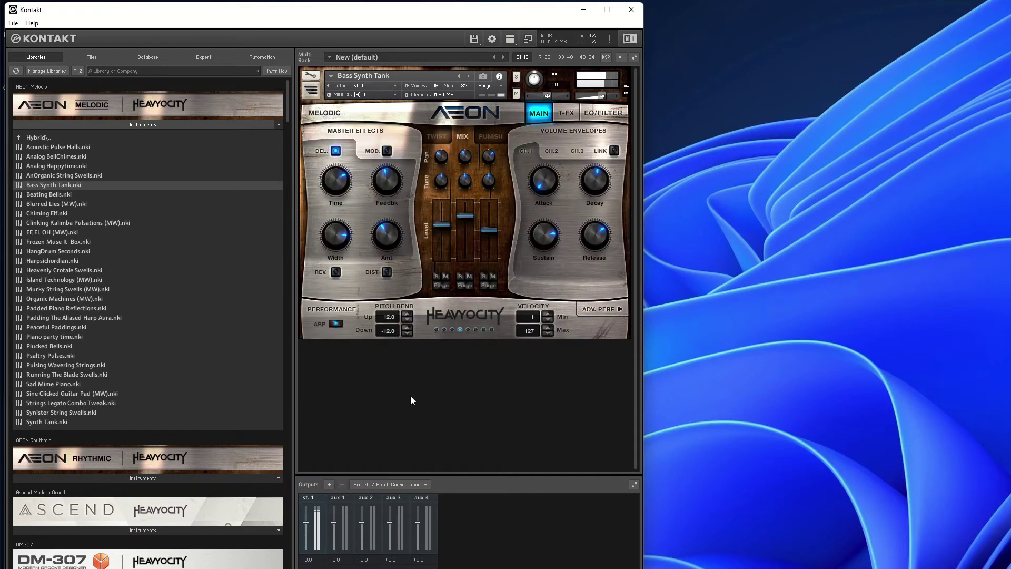
- Switch the arpeggiator on and load the Groove 2 Bar I arpeggio preset
click(599, 311)
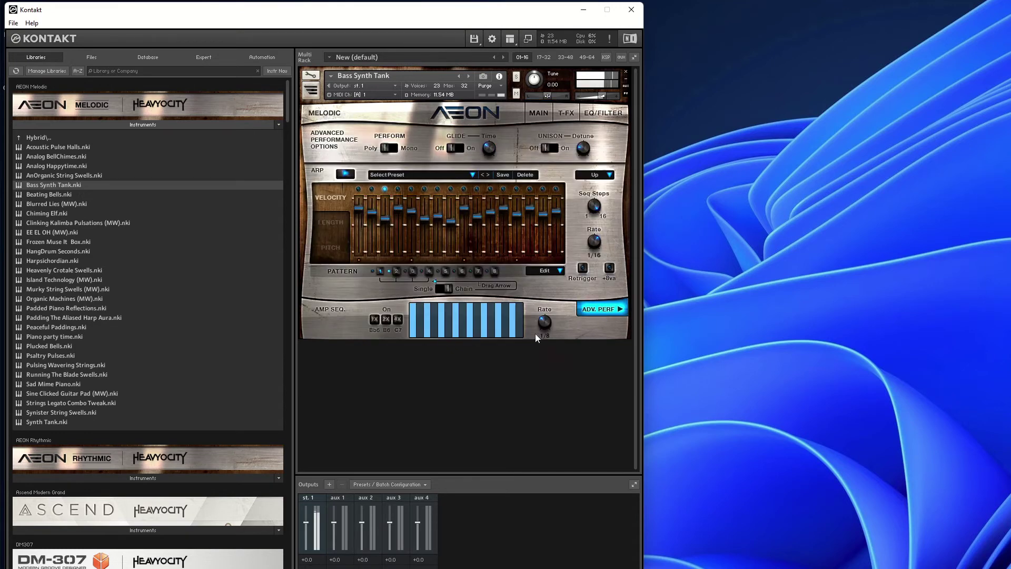
click(627, 314)
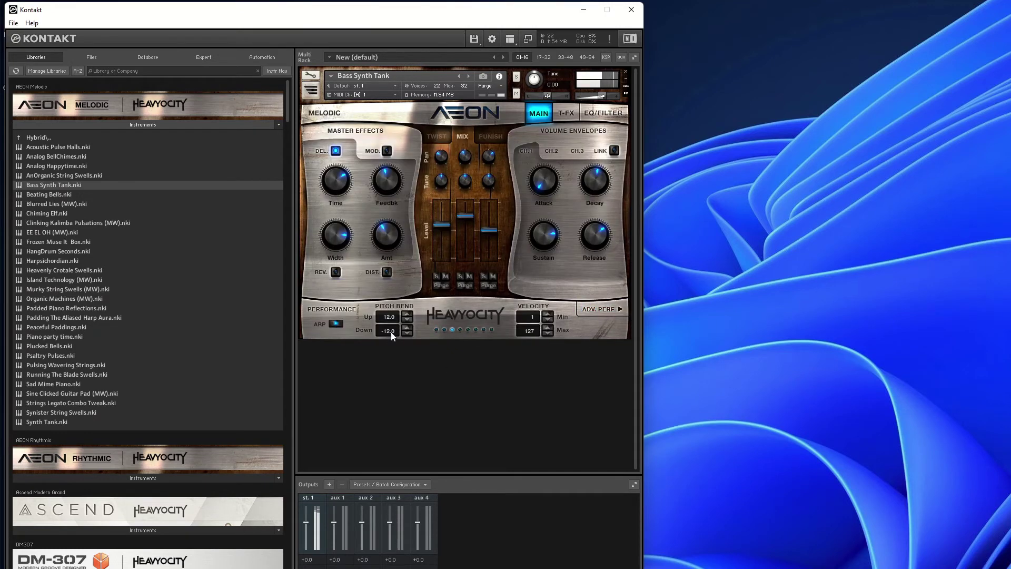
click(337, 323)
click(599, 305)
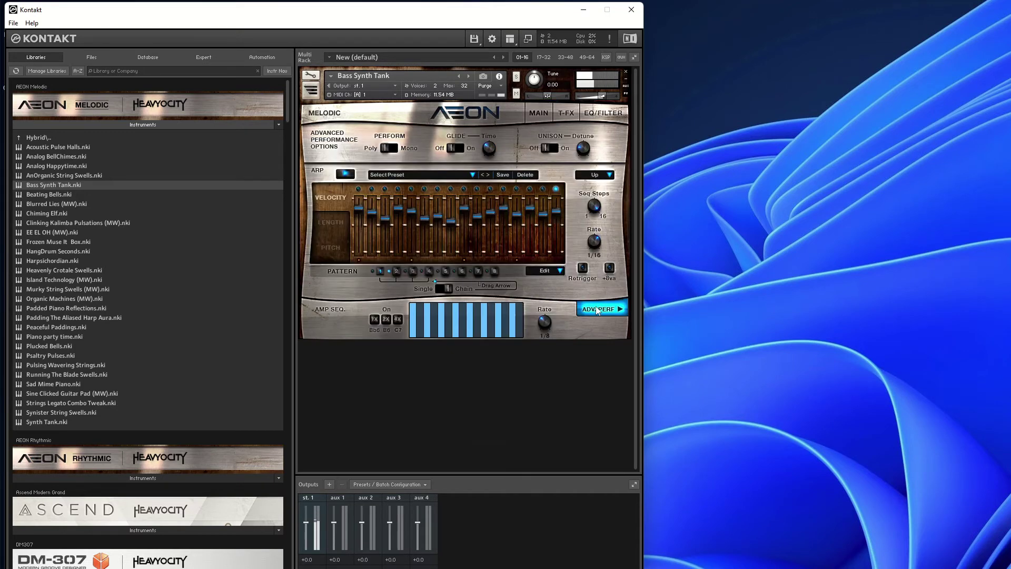
click(472, 175)
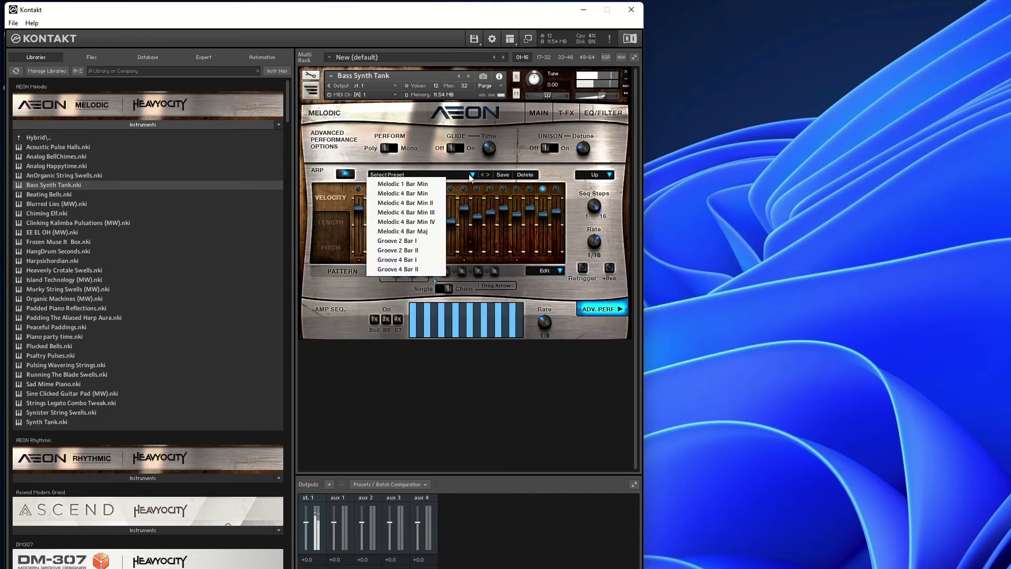
click(420, 241)
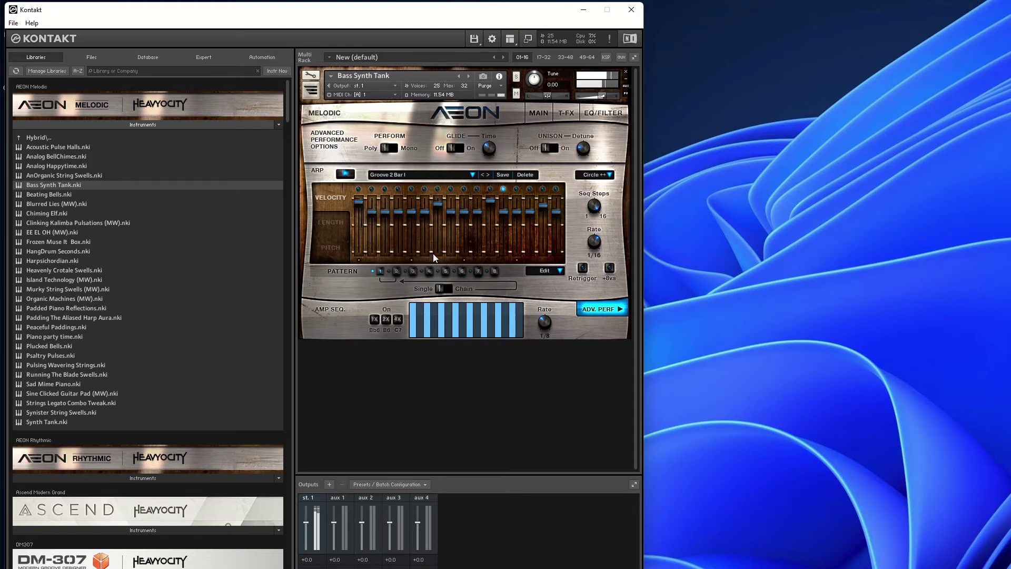
- Chain and audition the three arp patterns, then set Up mode and +8va
click(447, 290)
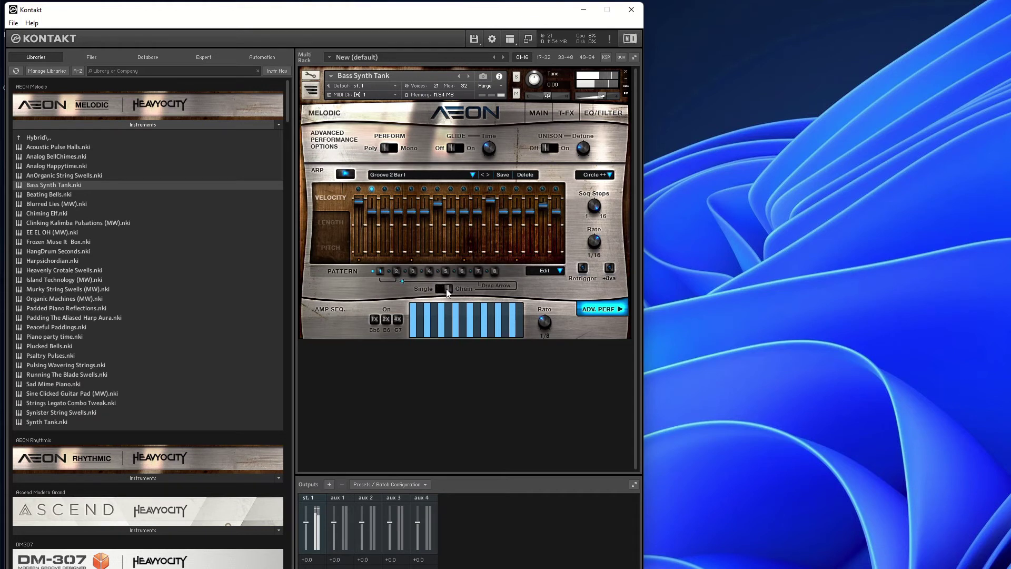
click(397, 271)
click(412, 271)
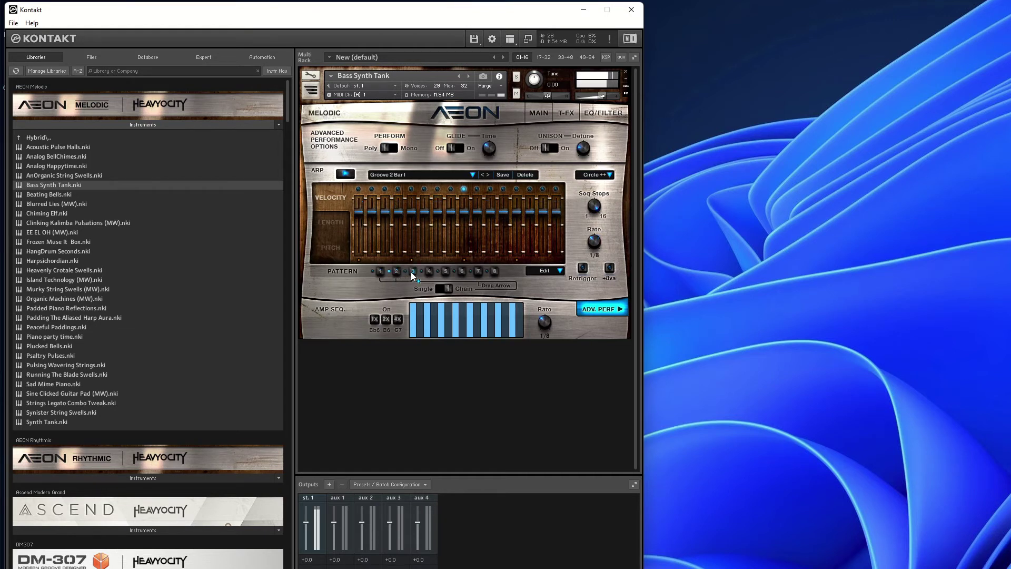
click(380, 270)
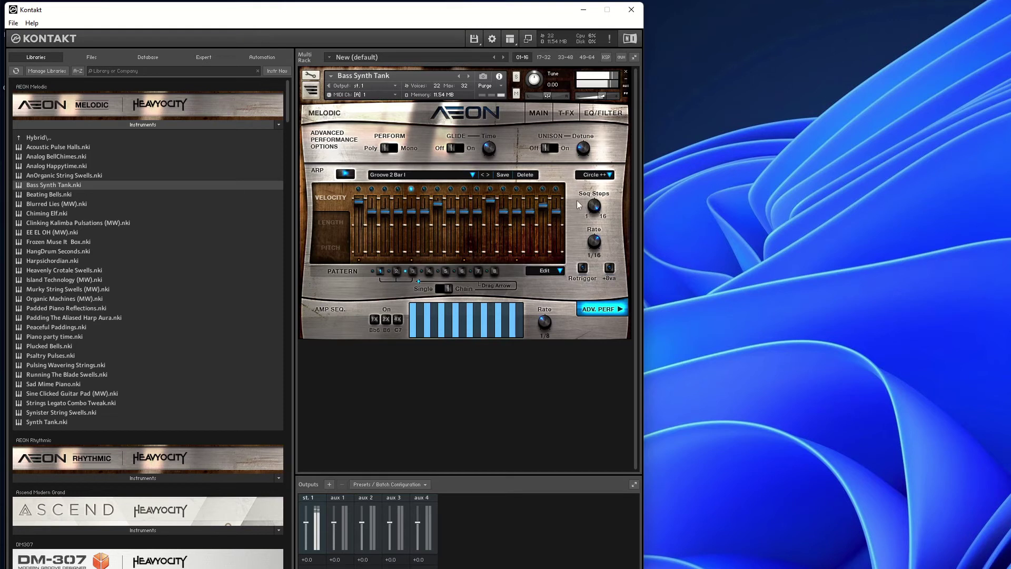
click(610, 176)
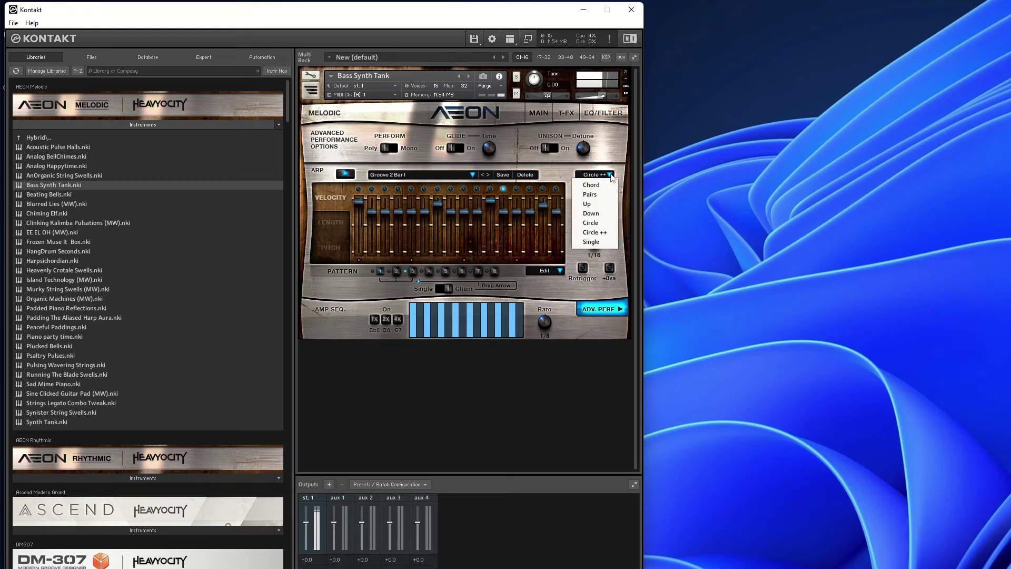
click(597, 207)
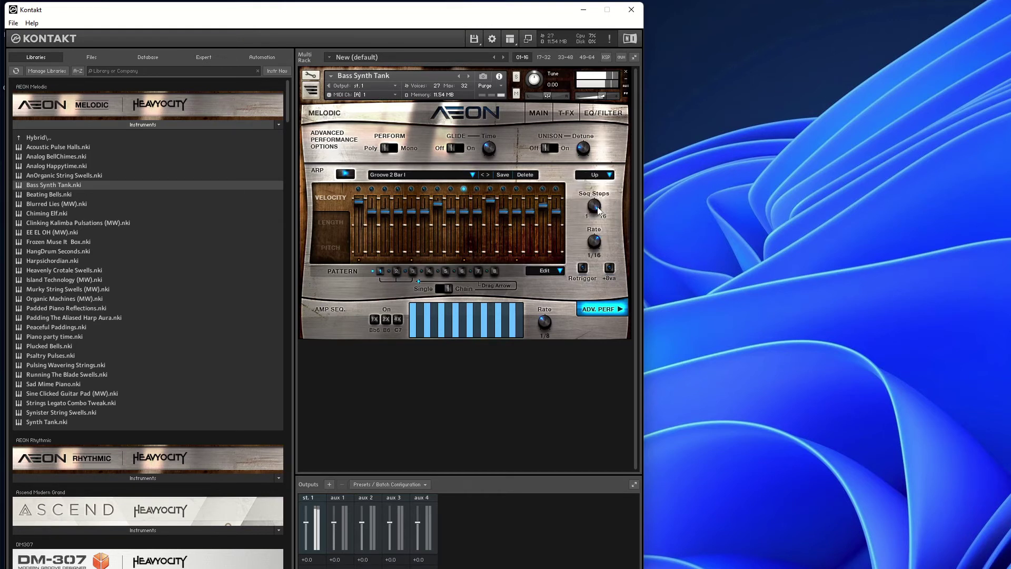
click(609, 269)
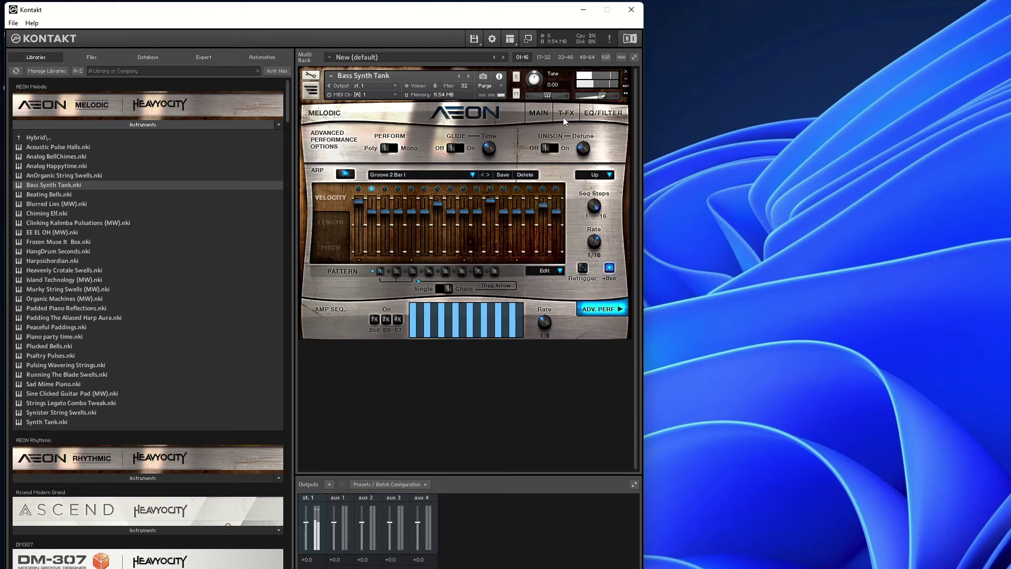
- Turn the arpeggiator off, lower the Punish amount, and drag Psaltry Pulses.nki onto the rack
click(537, 114)
click(335, 324)
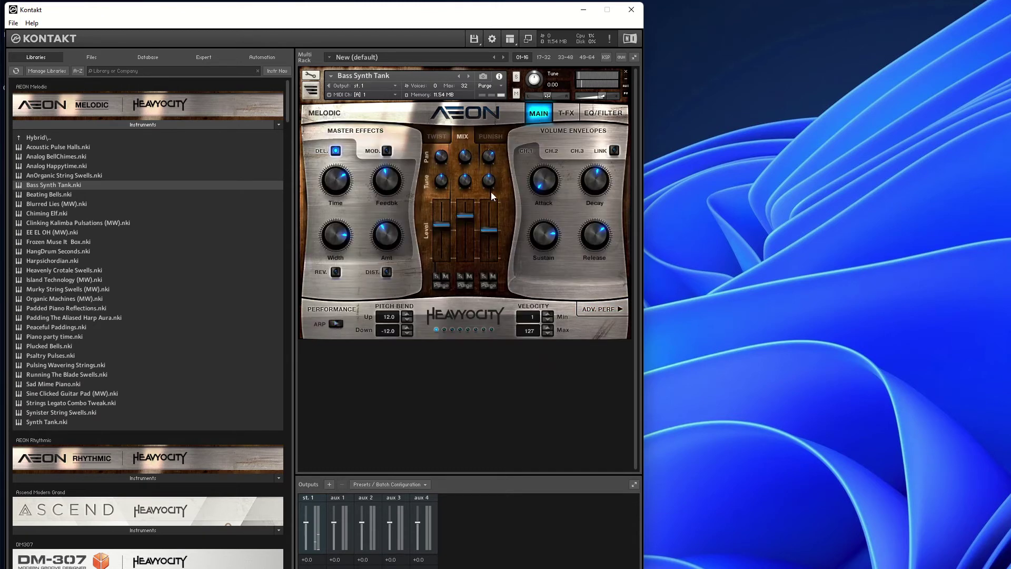
click(497, 138)
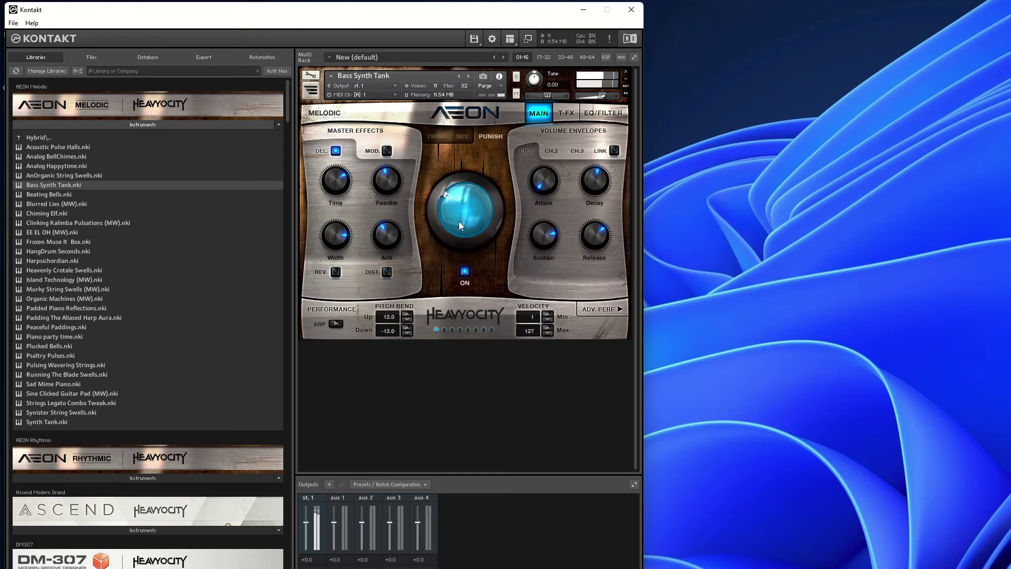
mouse_move(459, 221)
mouse_down()
mouse_move(460, 280)
mouse_move(495, 137)
mouse_move(464, 240)
mouse_move(474, 210)
mouse_up()
drag(59, 357, 460, 273)
- Confirm loading Psaltry Pulses, then drag Strings Legato Combo Tweak.nki over it
click(1000, 453)
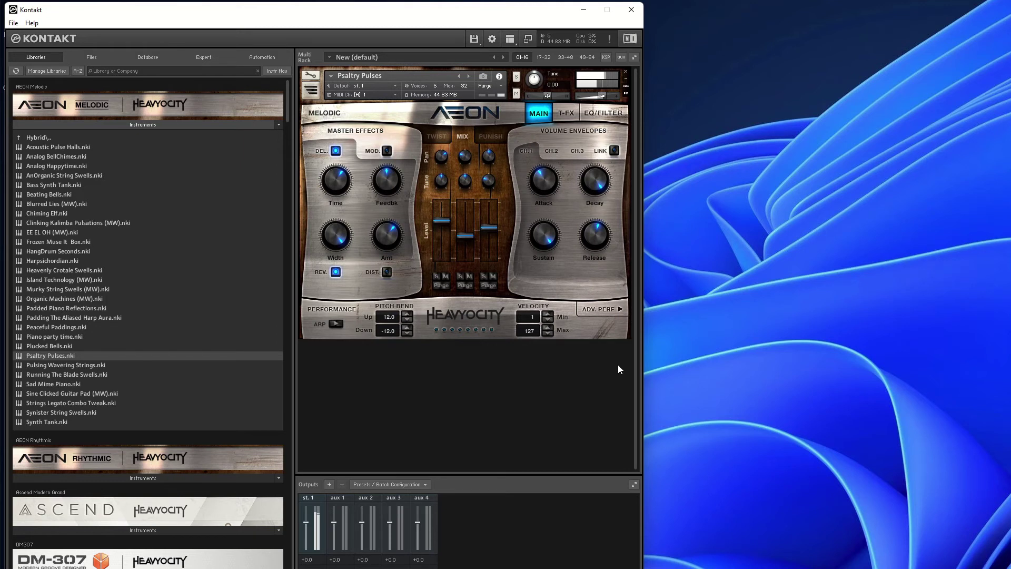
scroll(180, 367, down, 1)
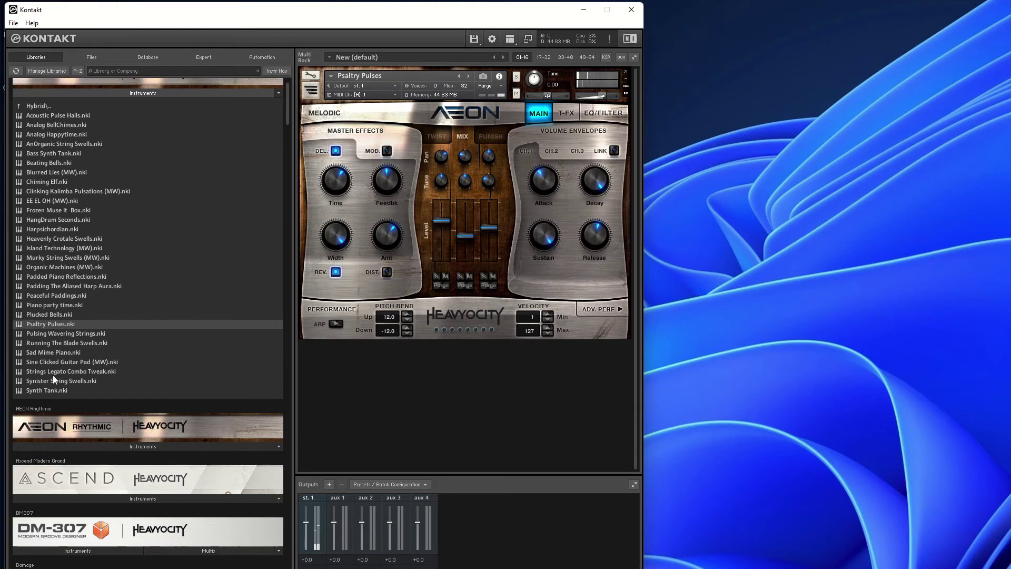
drag(53, 374, 454, 215)
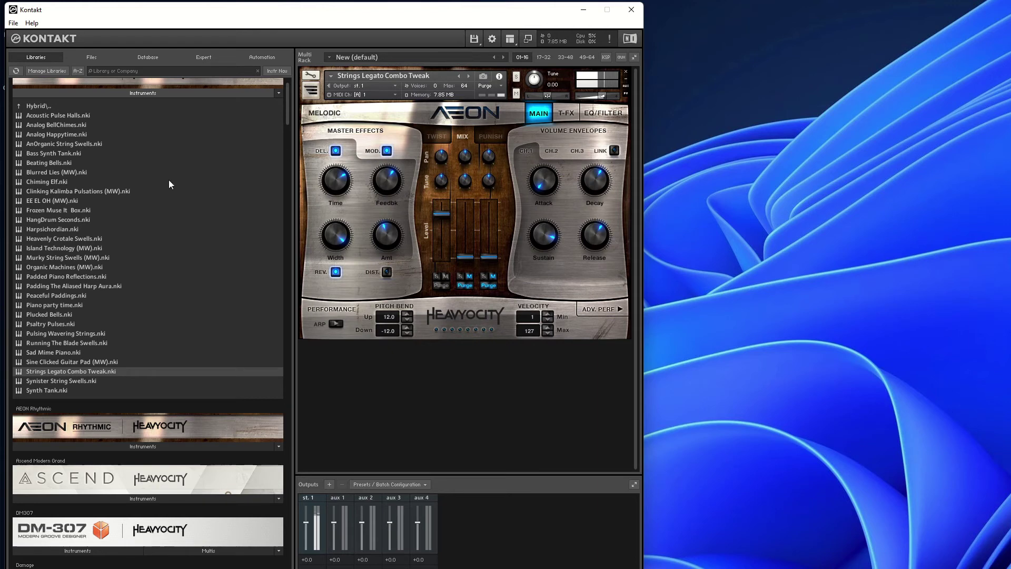
- Load Tank Drum.nki from AEON Melodic's Organic > Ethnic folder, then return to Organic
scroll(138, 185, up, 2)
click(43, 138)
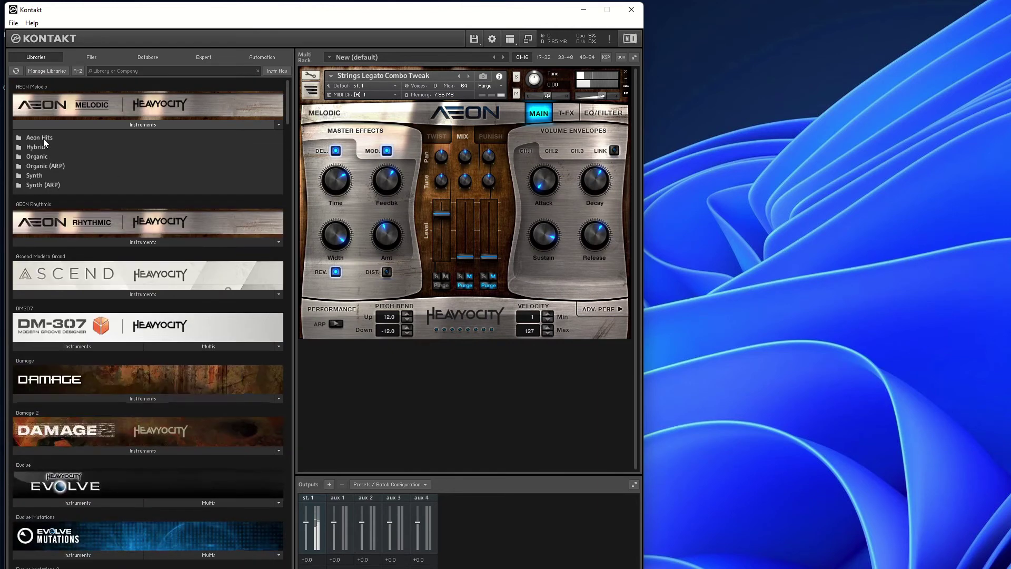
click(40, 156)
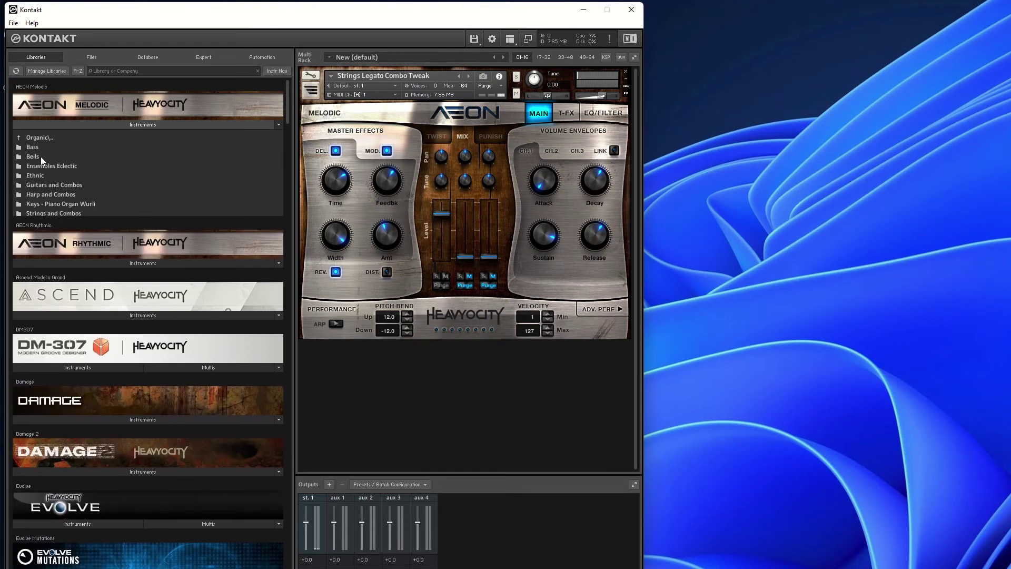
click(41, 175)
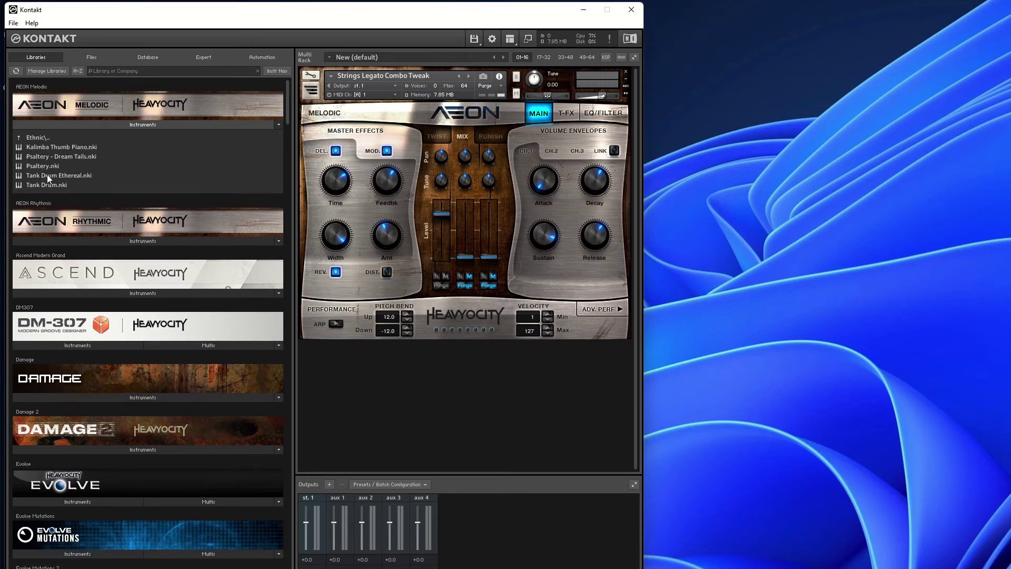
double_click(38, 182)
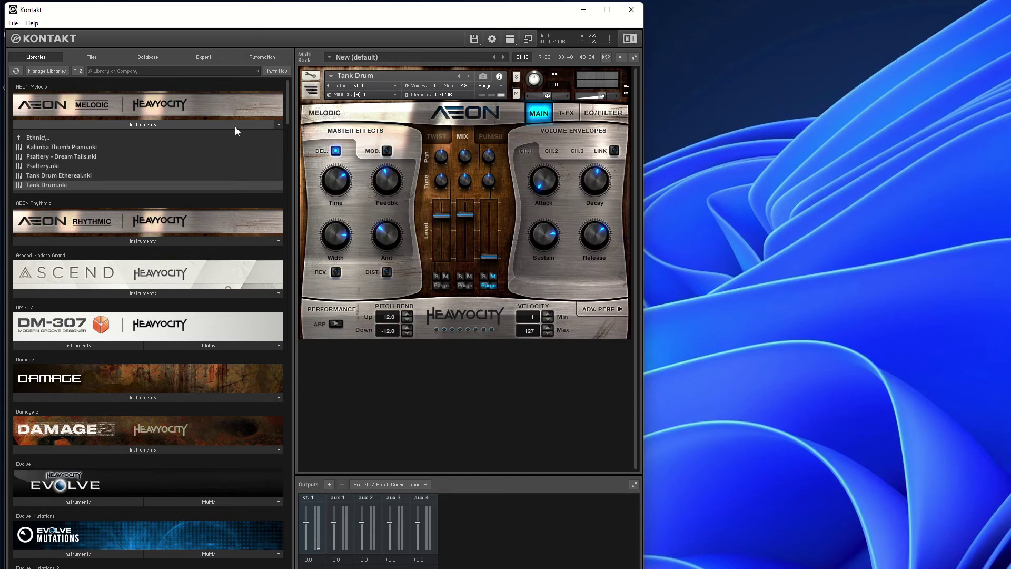
click(36, 137)
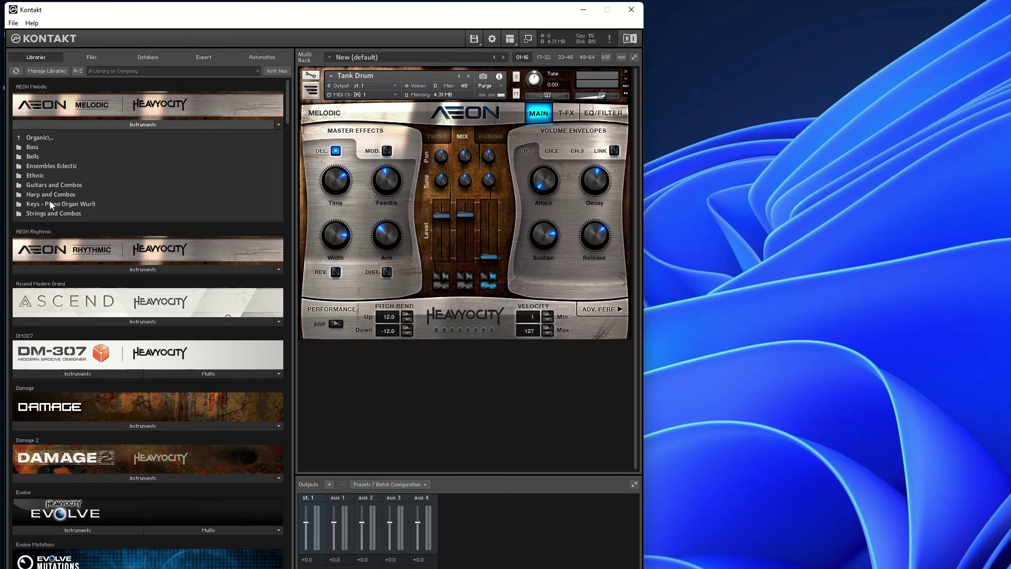
- Load Strings - Piano Swells.nki from Strings and Combos and show its T-FX page
click(46, 214)
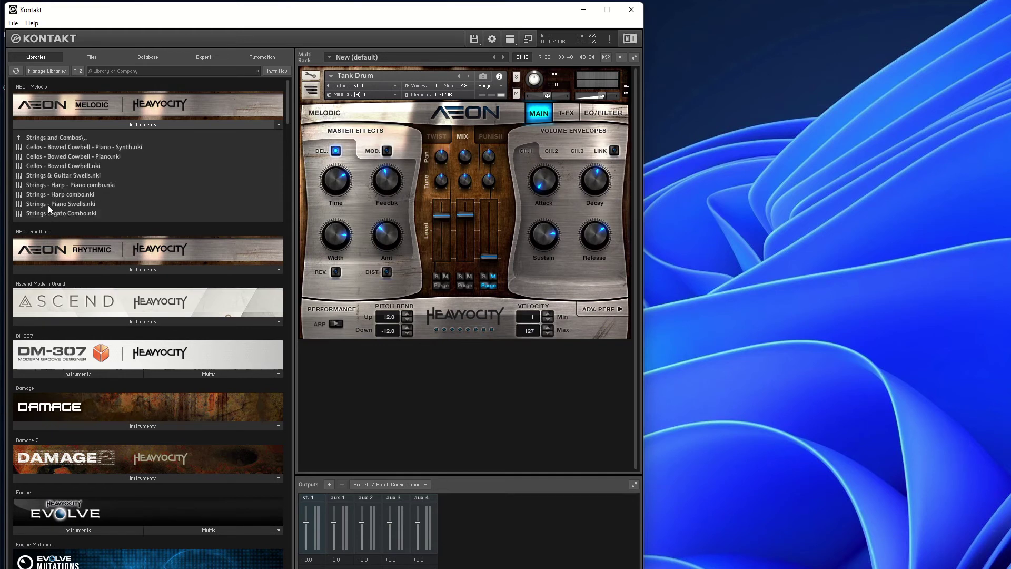
drag(49, 204, 449, 216)
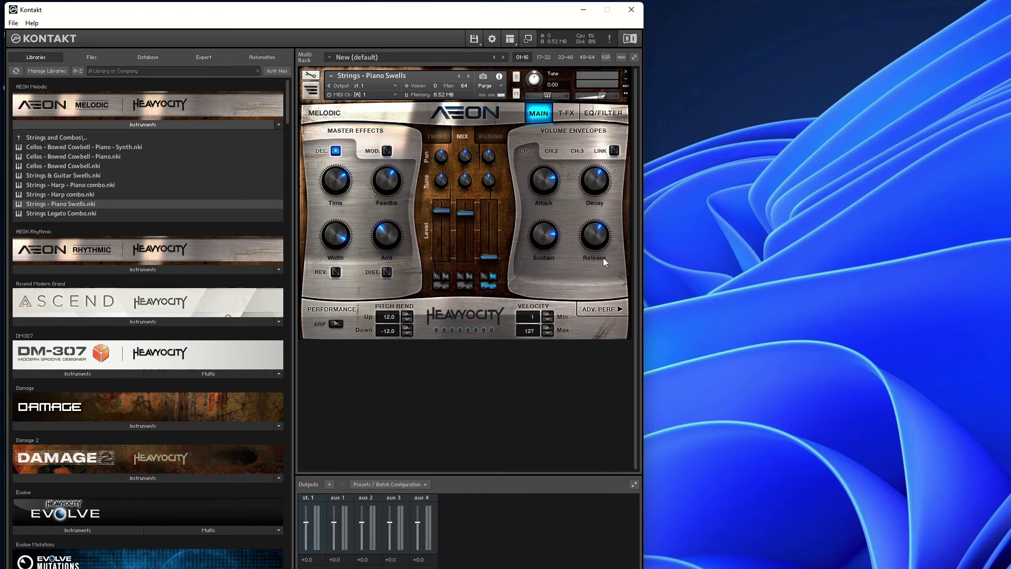
click(569, 113)
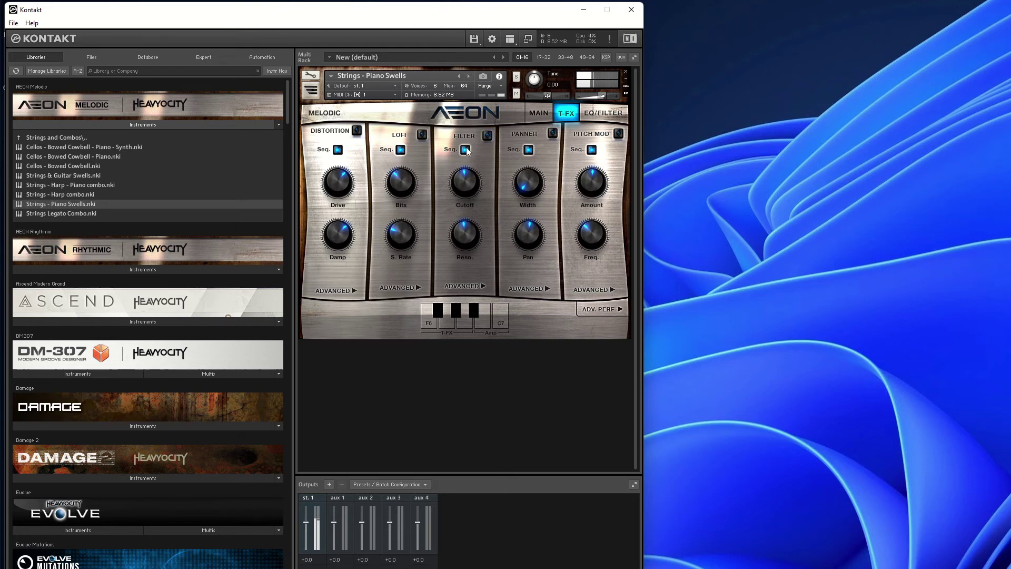
- Turn off the filter step sequencer and the filter effect in T-FX
click(483, 287)
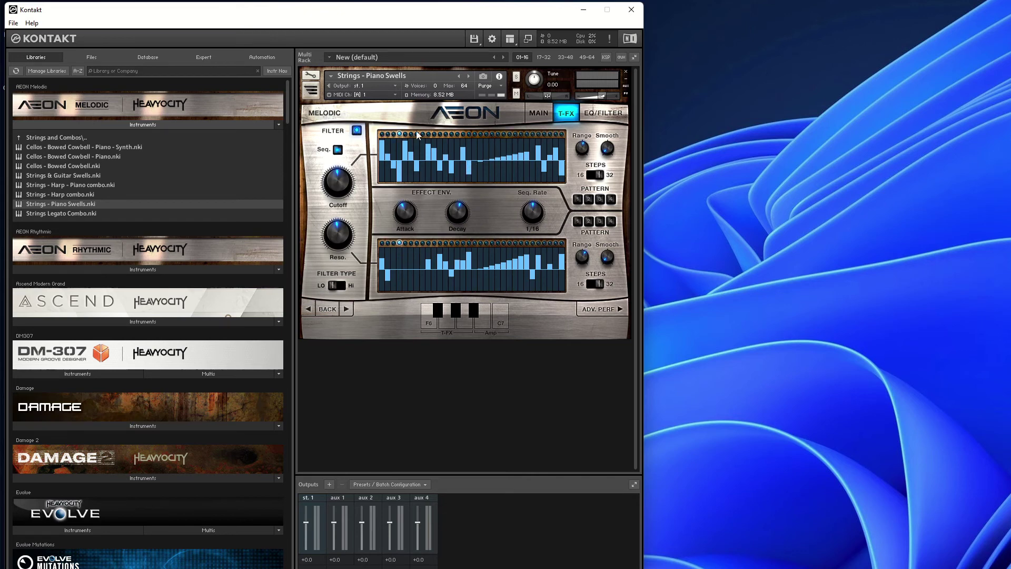
click(337, 150)
click(357, 130)
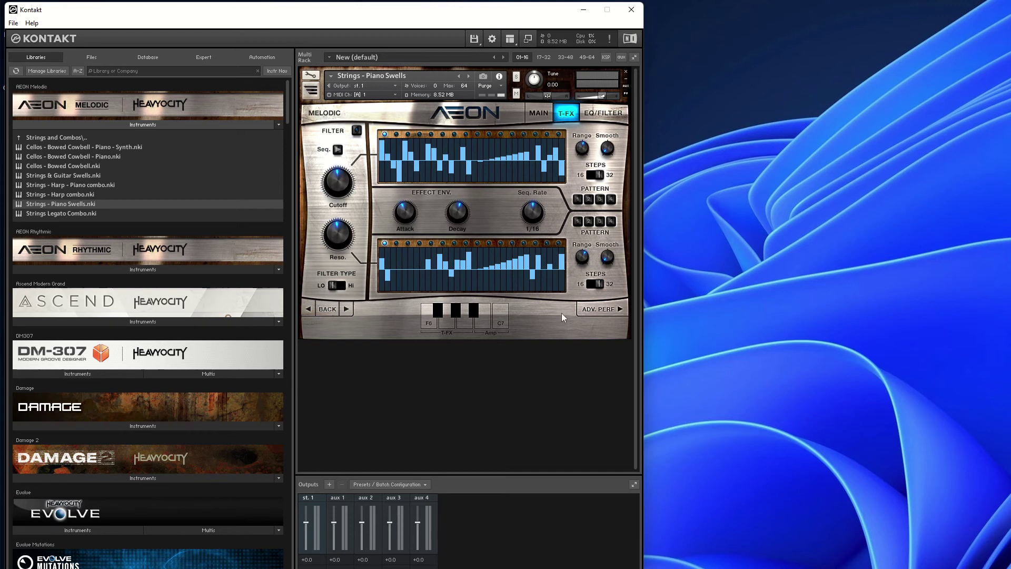
click(336, 312)
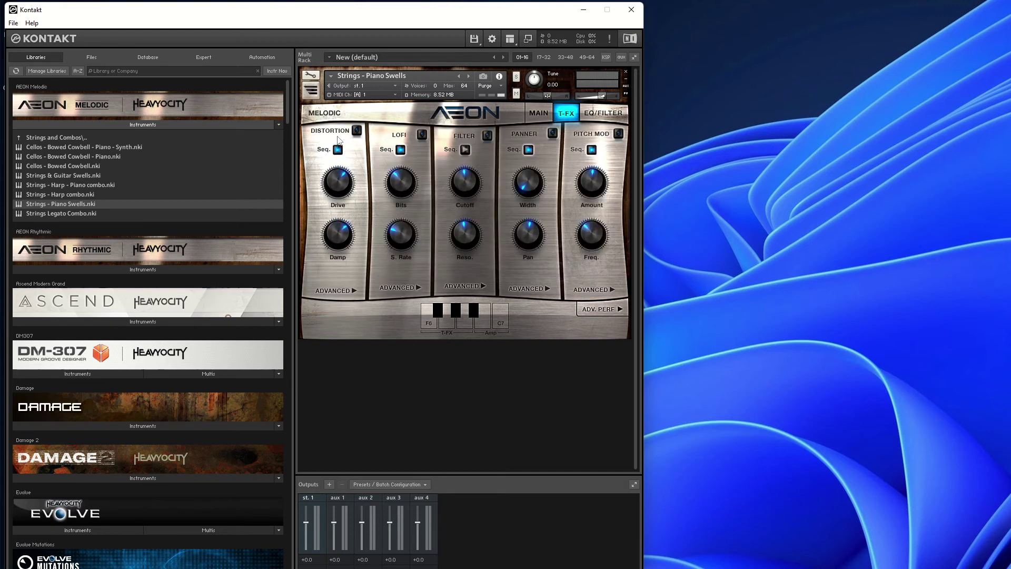
- Switch the Distortion effect on, return to the main page, and browse up to Organic
click(348, 291)
click(356, 130)
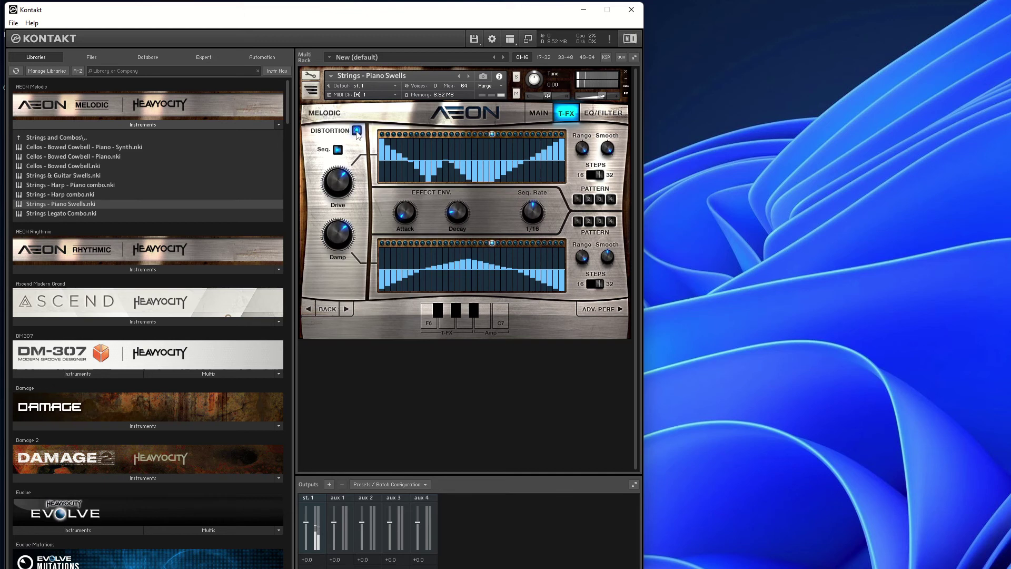
click(327, 310)
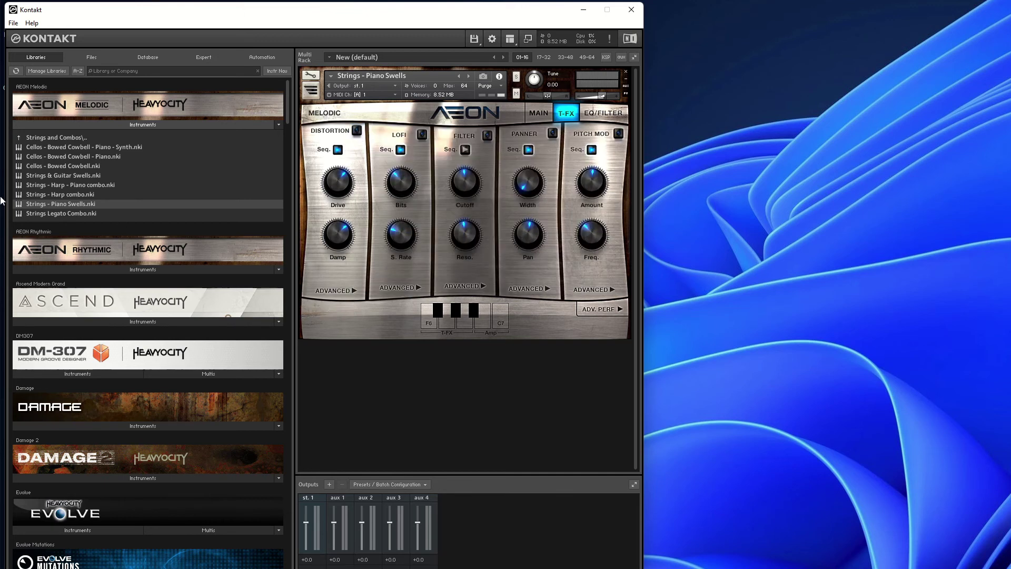
click(541, 113)
double_click(59, 138)
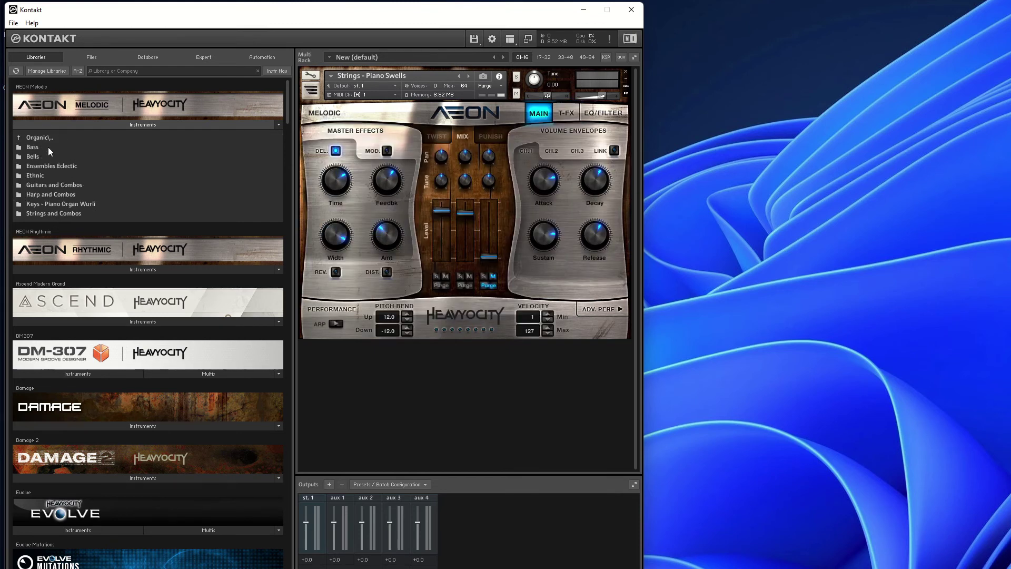
- Load Cloud 9.nki from AEON Melodic's Synth folder, then pick MetaThump in the list
double_click(45, 136)
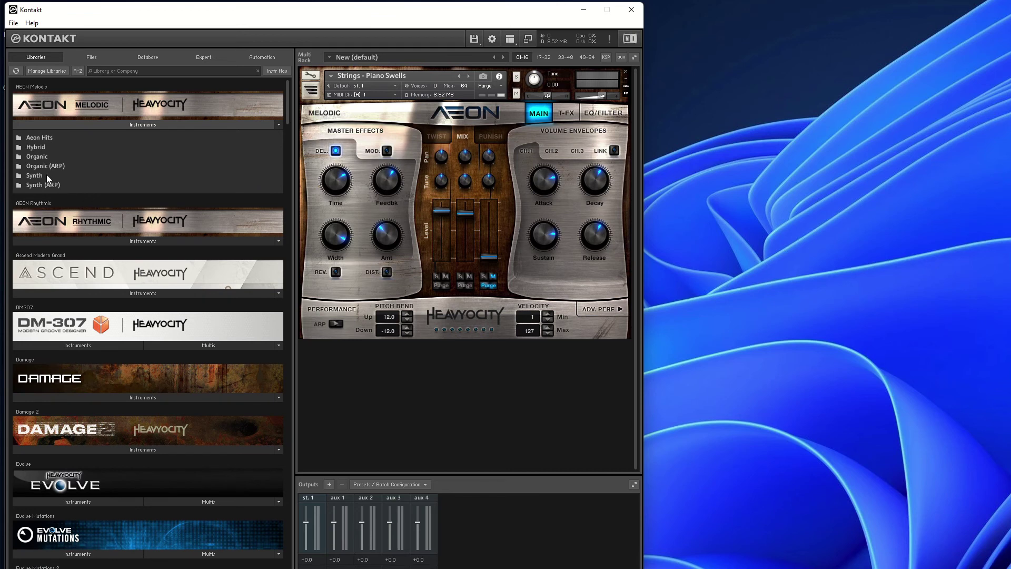
double_click(46, 176)
double_click(43, 262)
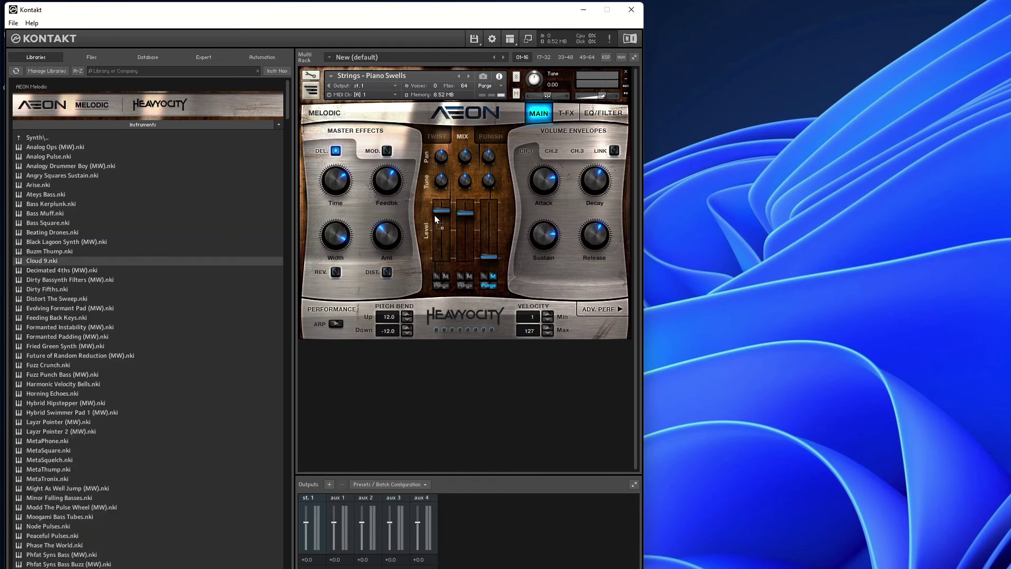
key(Return)
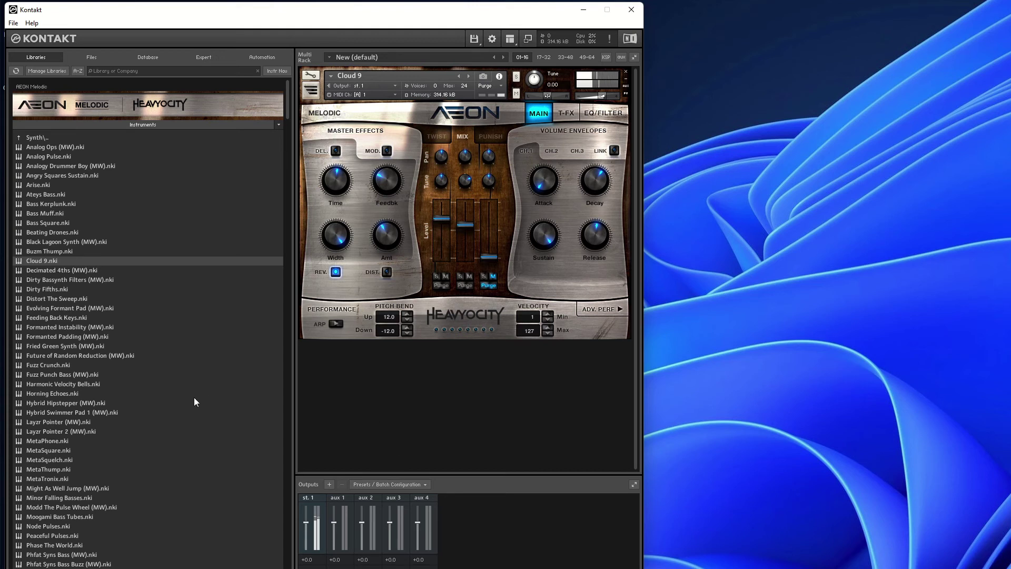
click(46, 469)
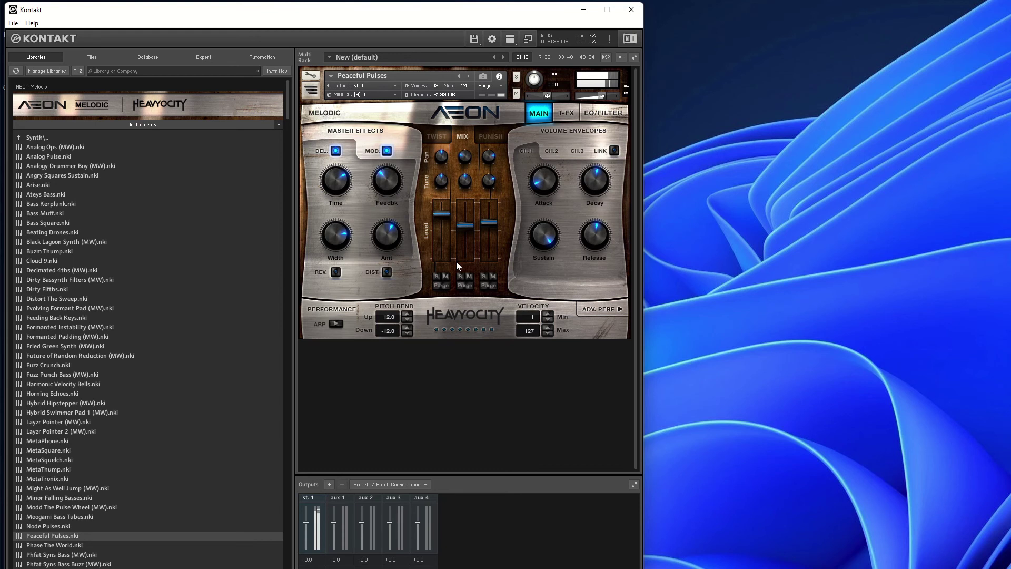
- Open the Synth (ARP) folder and load Cloud 9 M-Arp into the rack
click(74, 138)
click(58, 180)
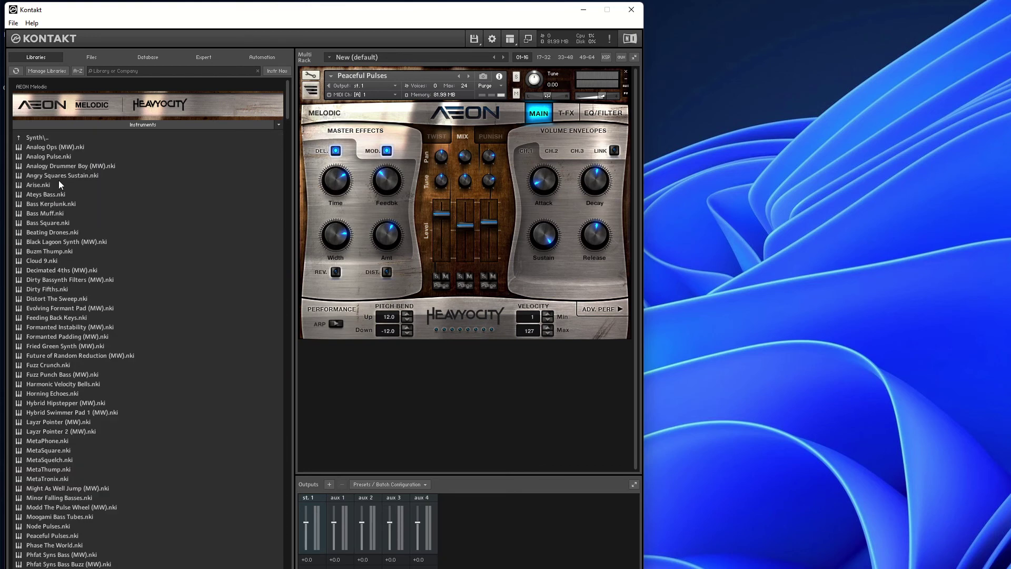
click(58, 139)
click(59, 183)
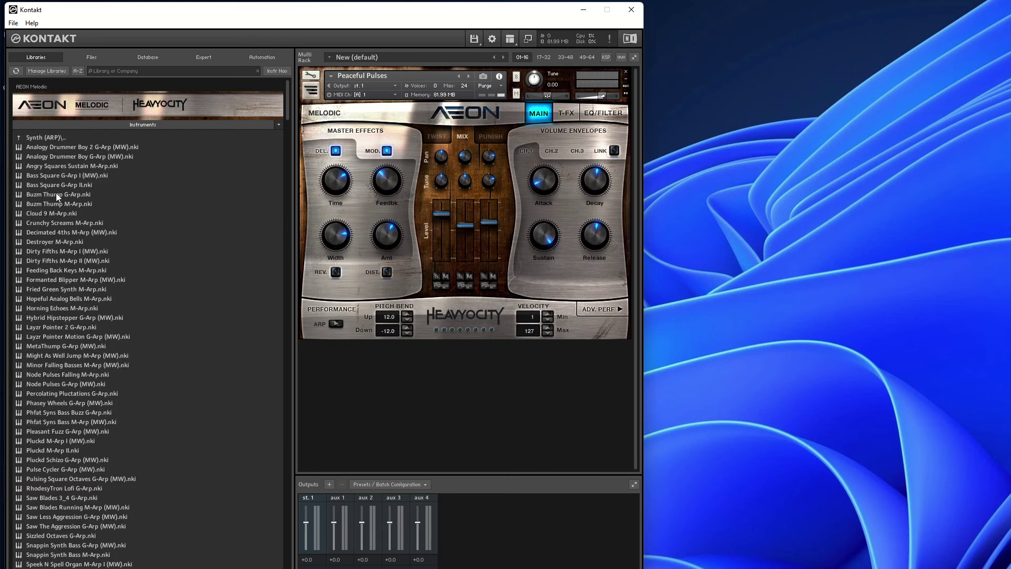
double_click(45, 213)
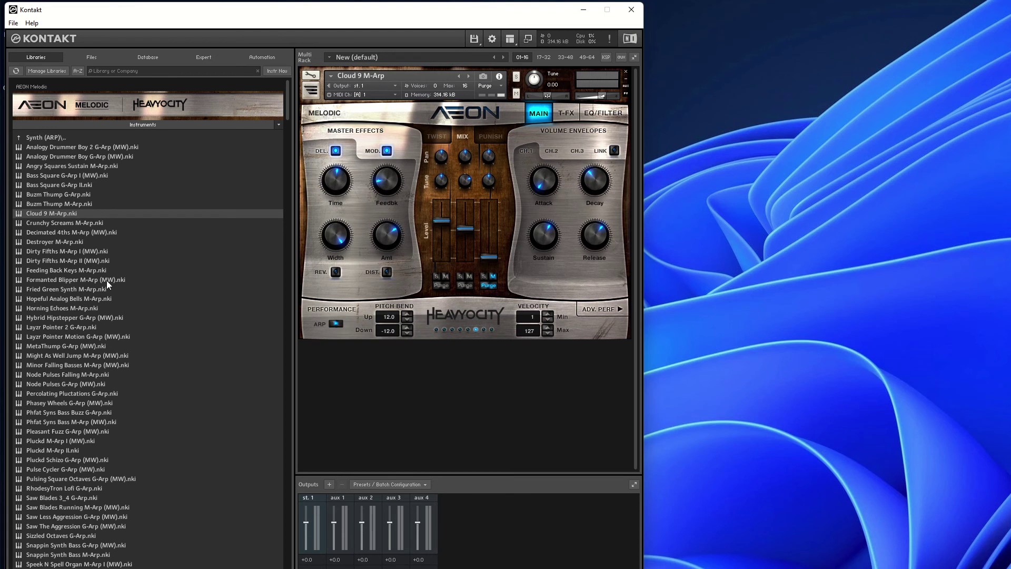
- Load Node Pulses G-Arp (MW), then drag Phasey Wheels G-Arp (MW) over it
click(77, 404)
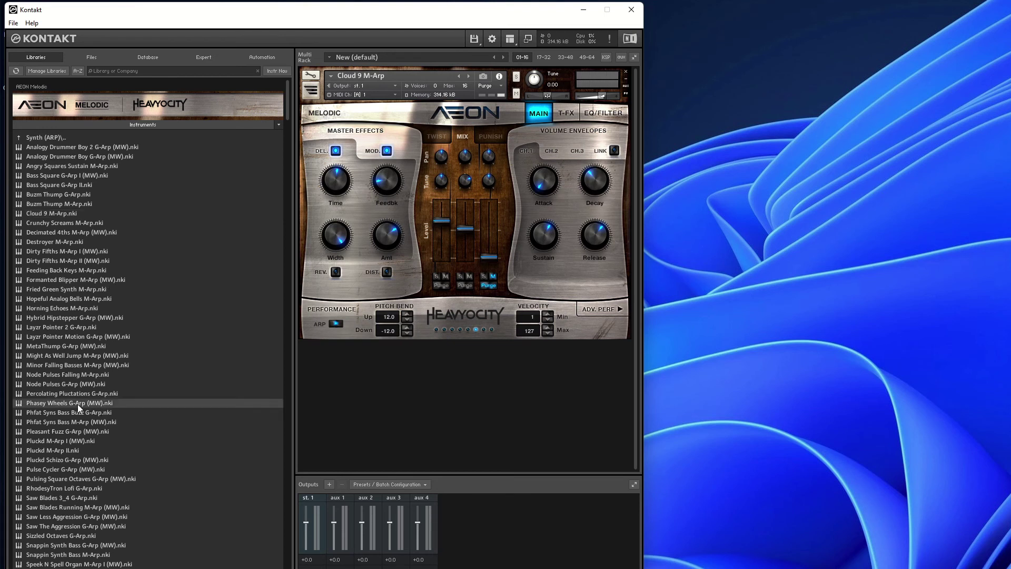
drag(76, 384, 282, 301)
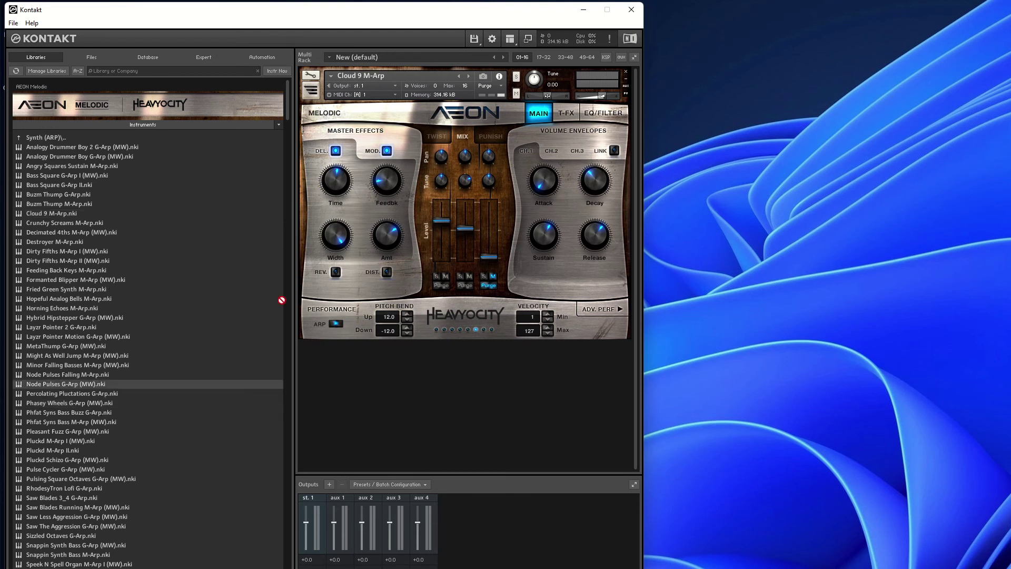
drag(380, 237, 379, 238)
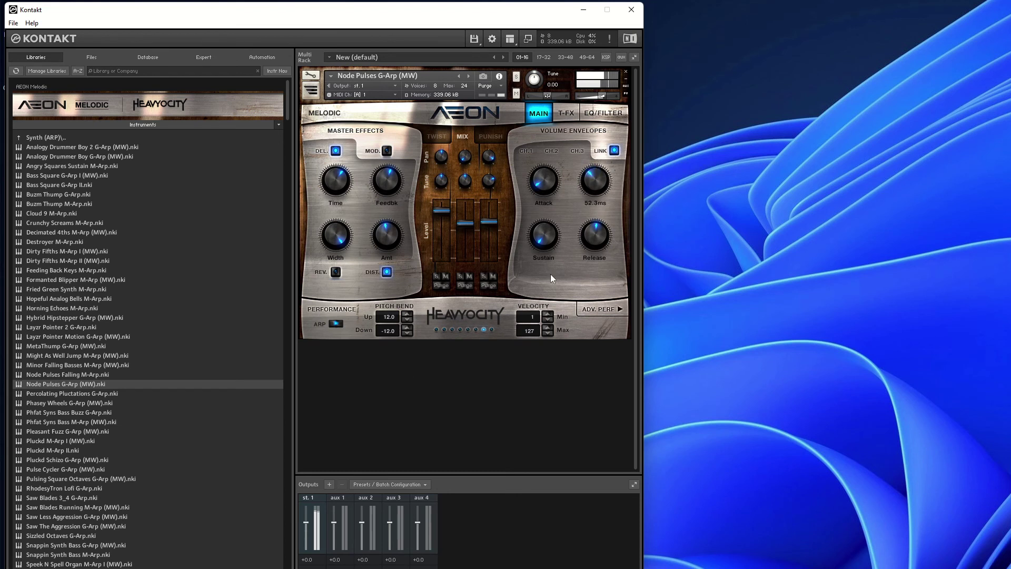
scroll(598, 182, up, 5)
scroll(598, 183, down, 5)
drag(69, 402, 445, 234)
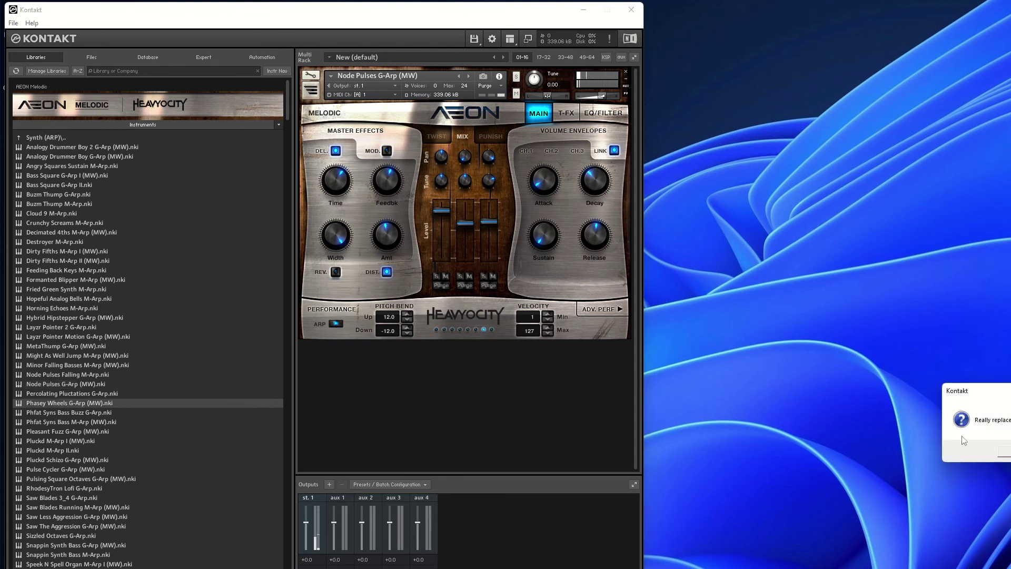
- Replace Node Pulses with Phasey Wheels G-Arp (MW) and browse its T-FX, Main, Punish, Twist and EQ/Filter pages
click(1004, 451)
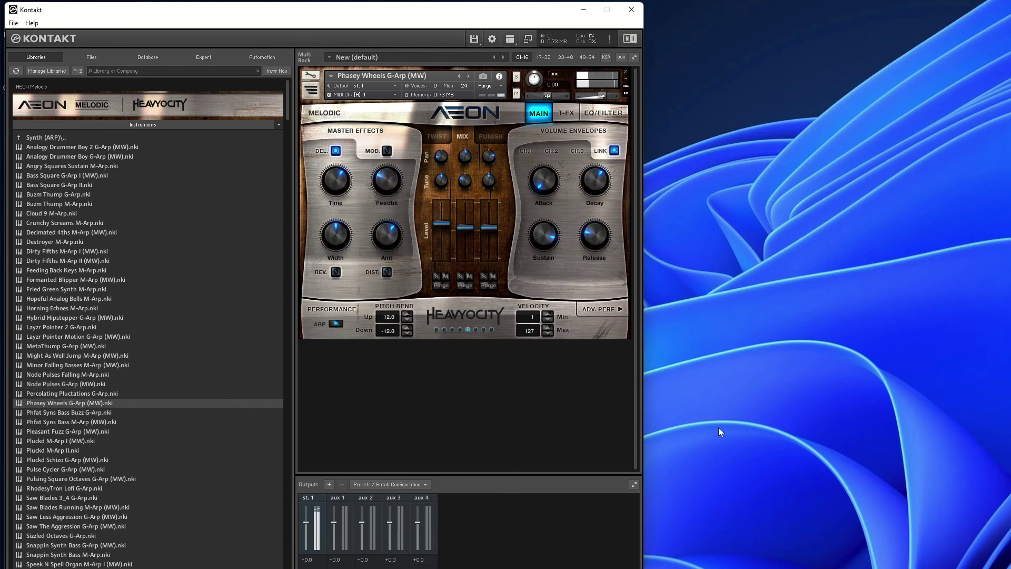
click(568, 115)
click(541, 114)
click(484, 136)
click(444, 137)
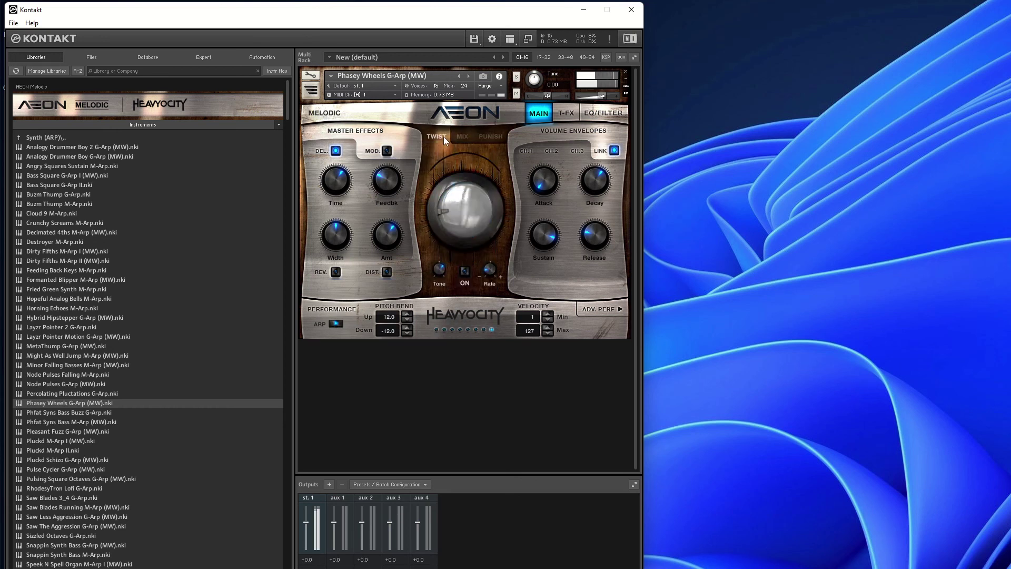
click(461, 136)
click(585, 114)
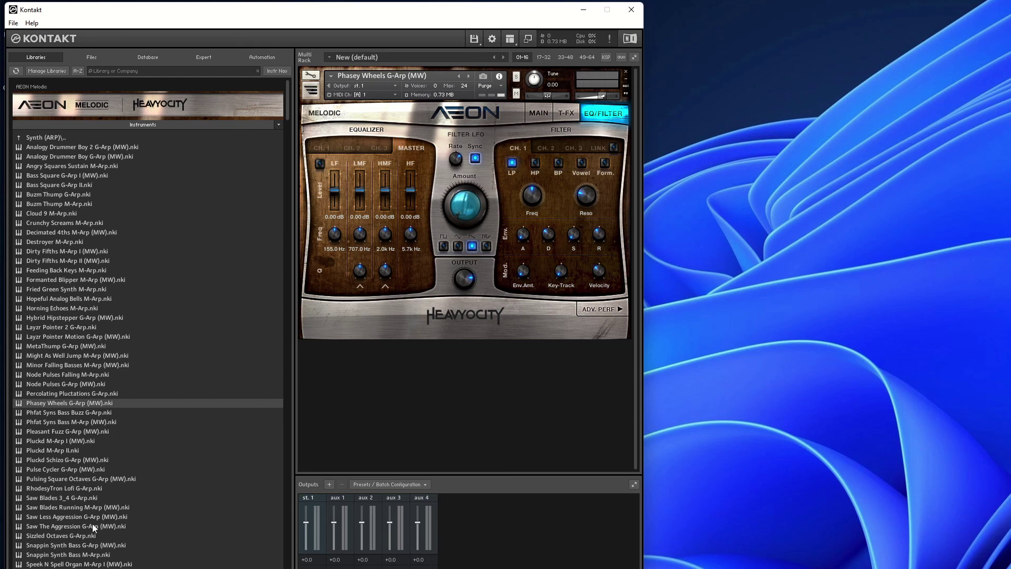
- Swap in Saw The Aggression G-Arp (MW) and view its EQ/Filter page with 4.0 dB low and 6.3 dB high boosts
drag(90, 527, 450, 229)
key(Return)
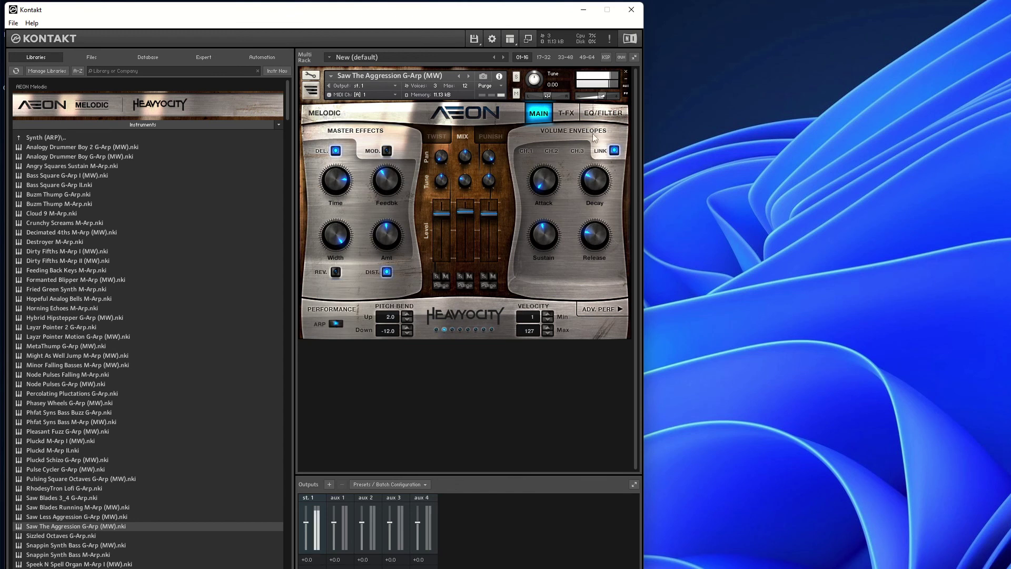
click(590, 115)
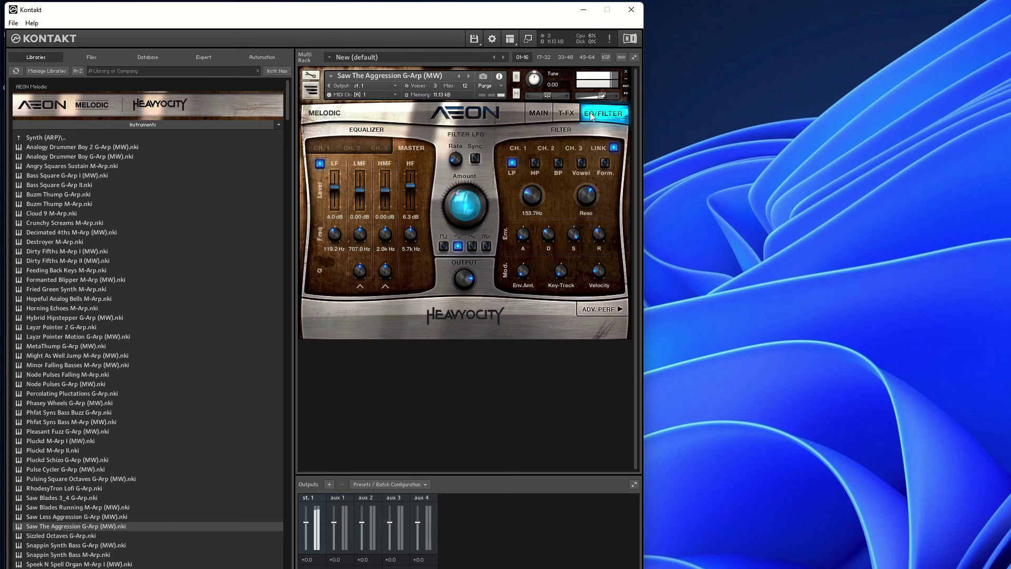
scroll(536, 199, down, 5)
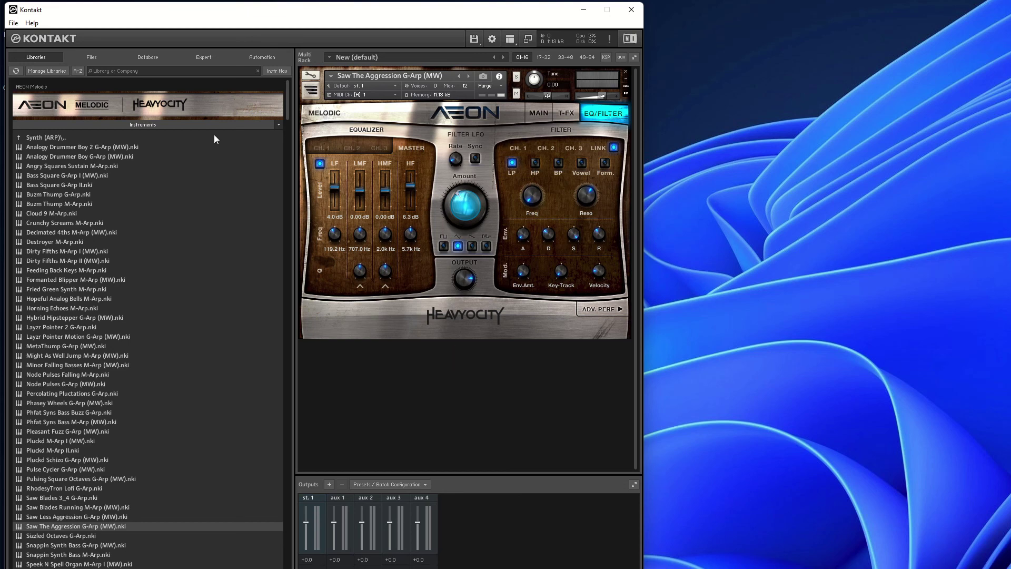
- Collapse the AEON Melodic Instruments header in the Libraries browser to hide its instrument list
click(198, 125)
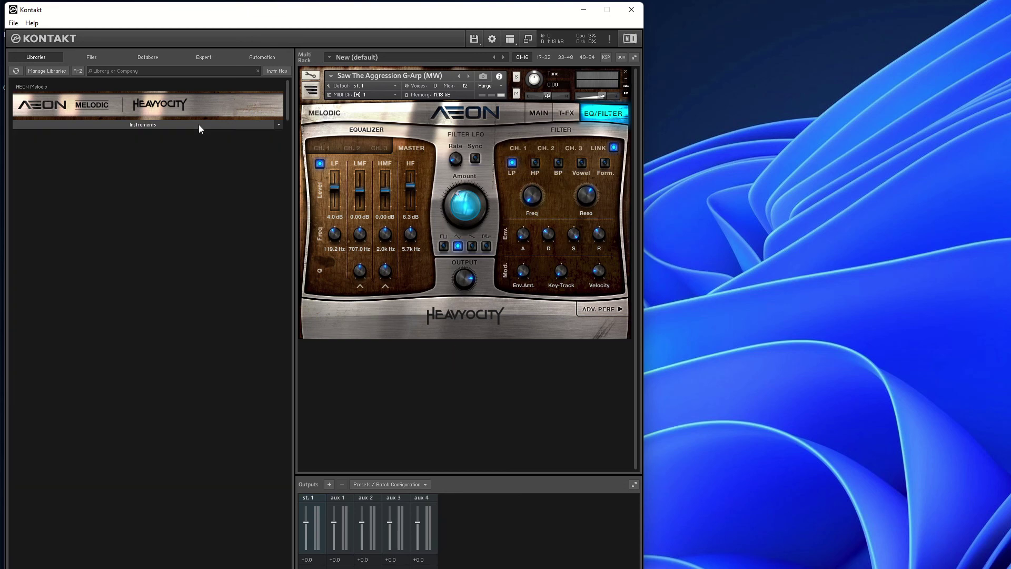